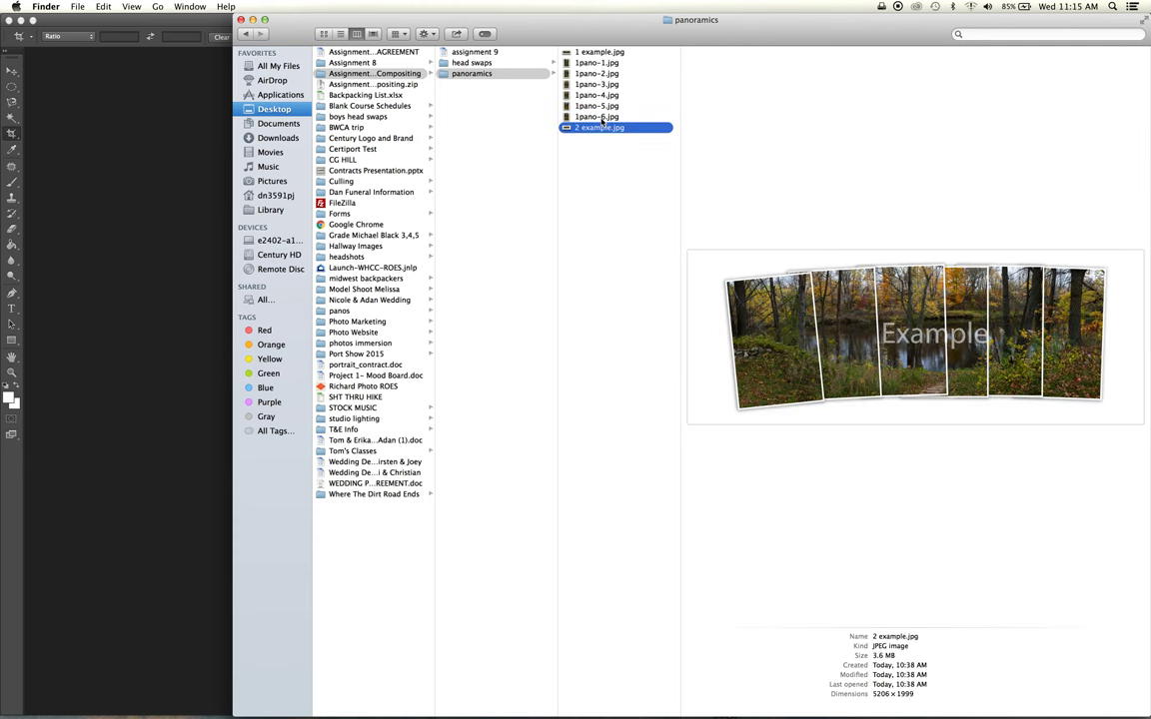
# - Preview the source photos in the panoramics folder from 1pano-6.jpg back to 1pano-2.jpg, returning to 1pano-3.jpg
pyautogui.press('Up')
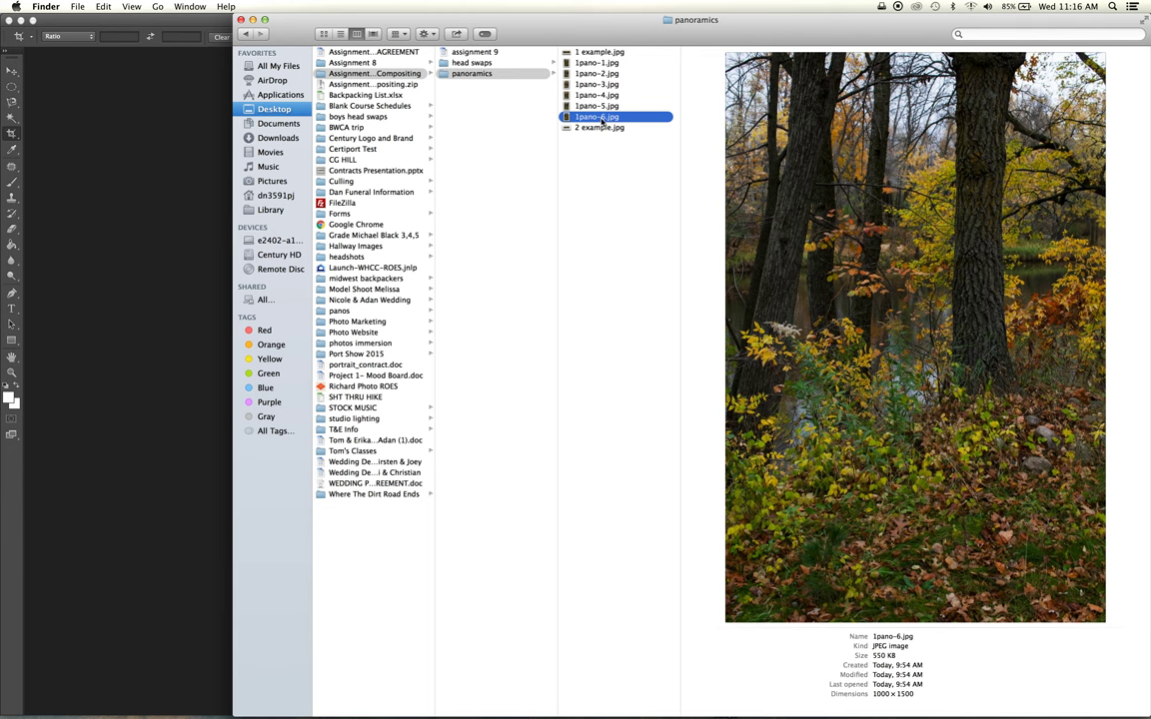
pyautogui.press('Up')
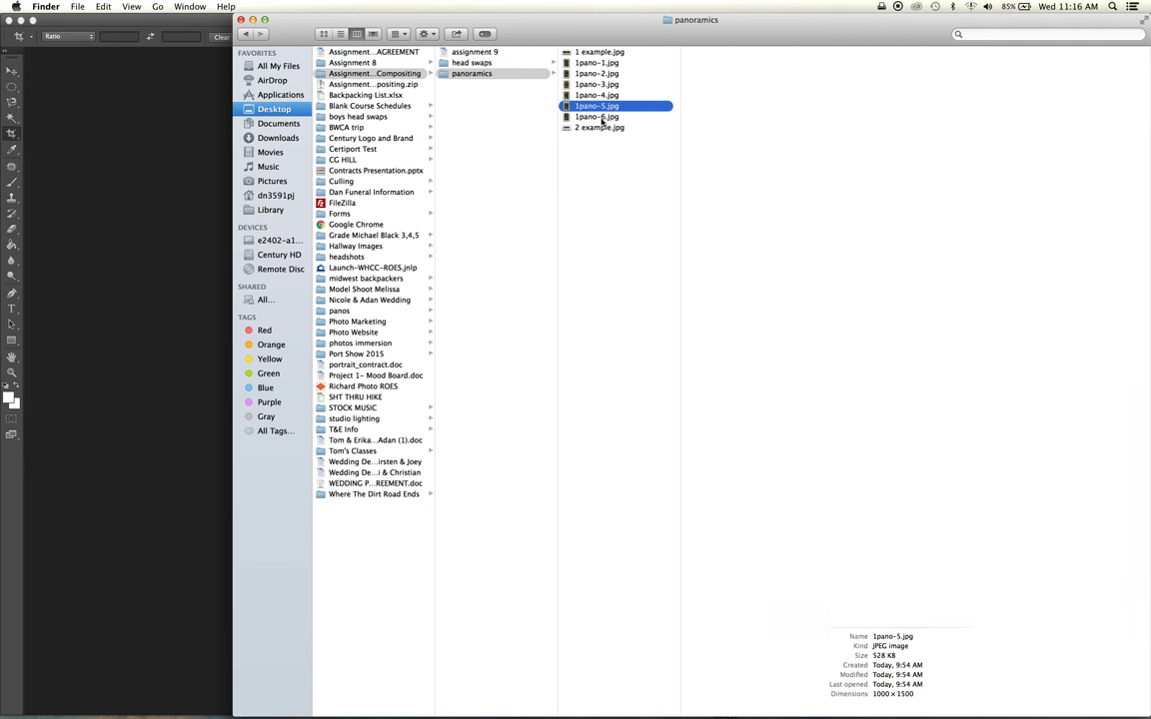
pyautogui.press('Up')
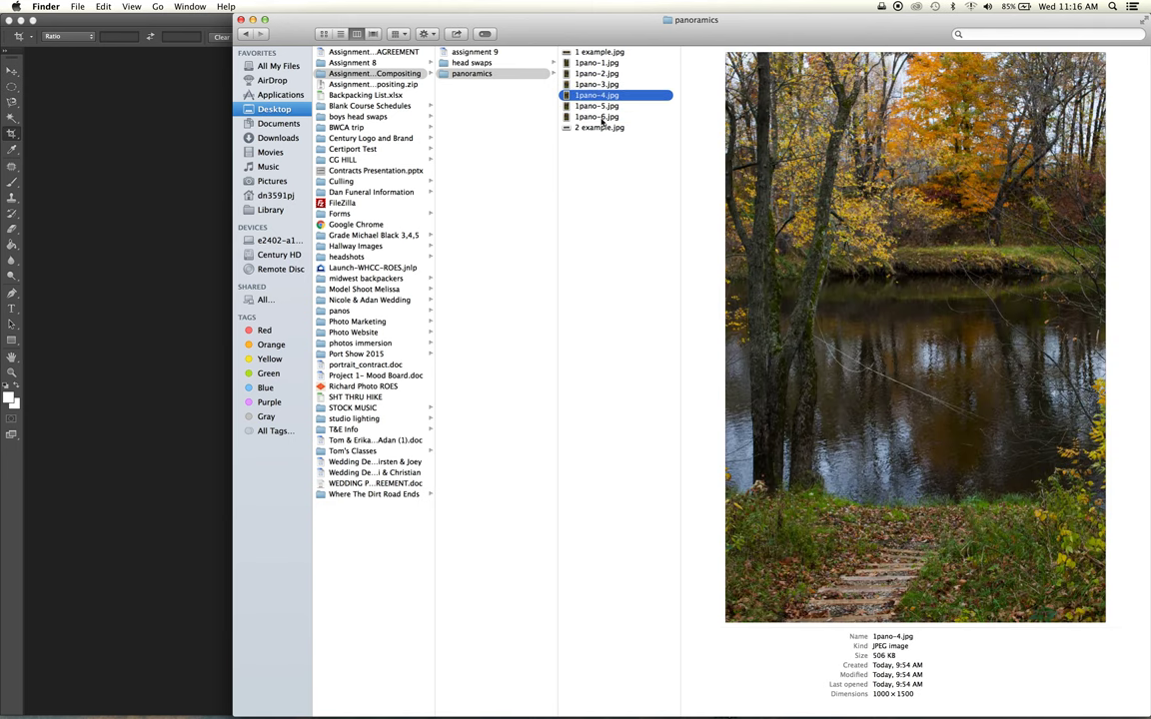
pyautogui.press('Up')
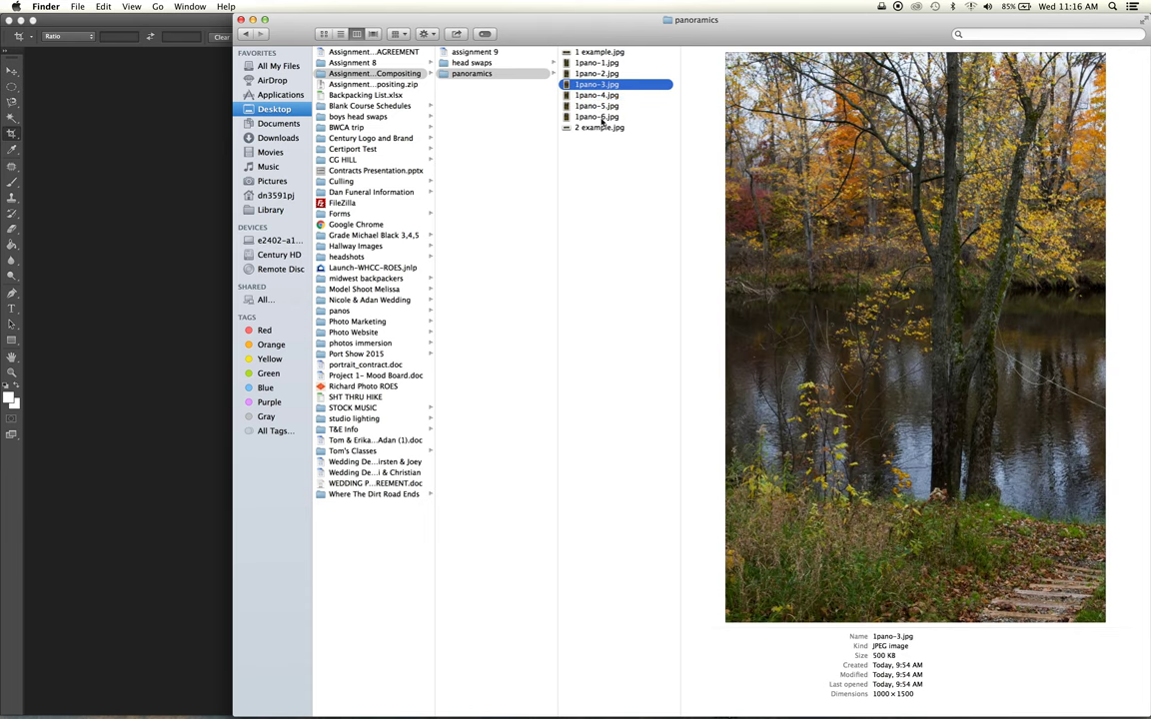
pyautogui.press('Up')
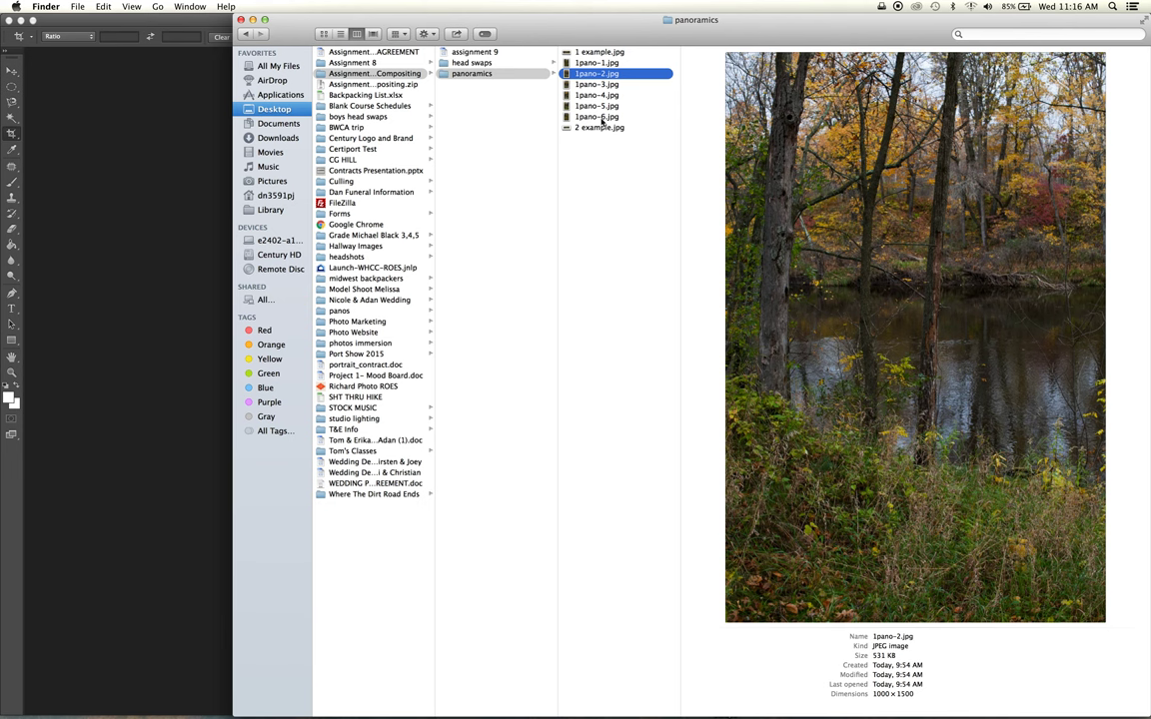
pyautogui.click(599, 84)
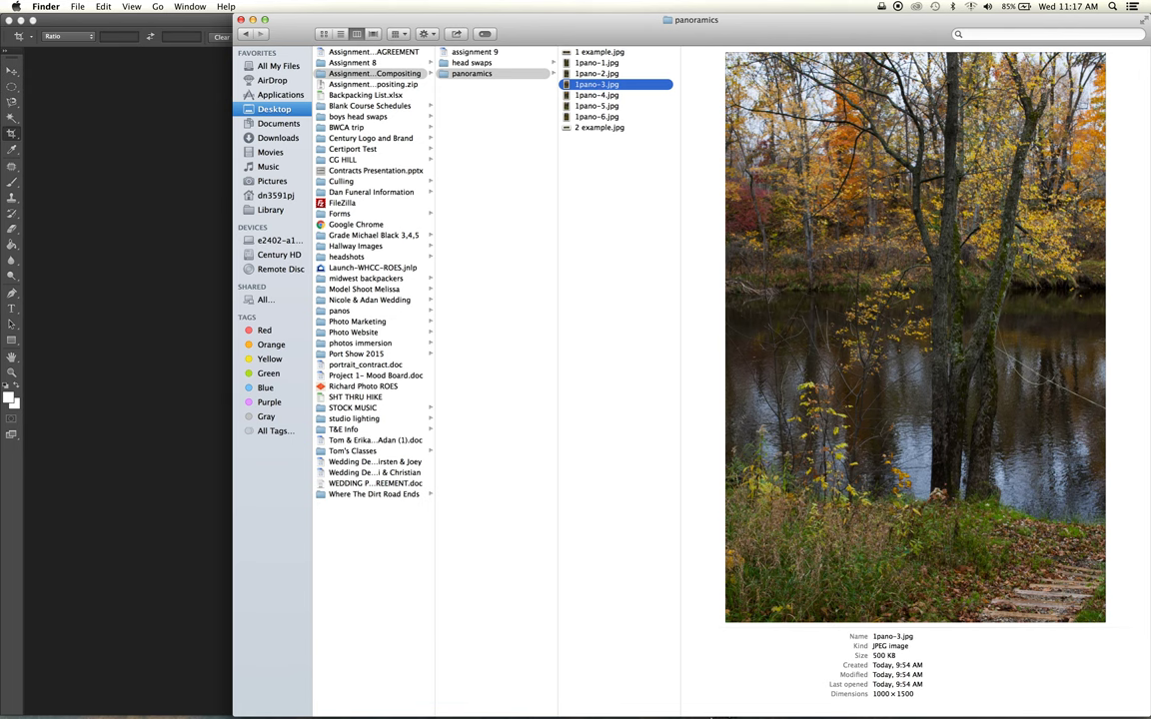
# - Switch to Lightroom to look over the selected river photos, and minimize its window to return to the panoramics folder
pyautogui.click(712, 713)
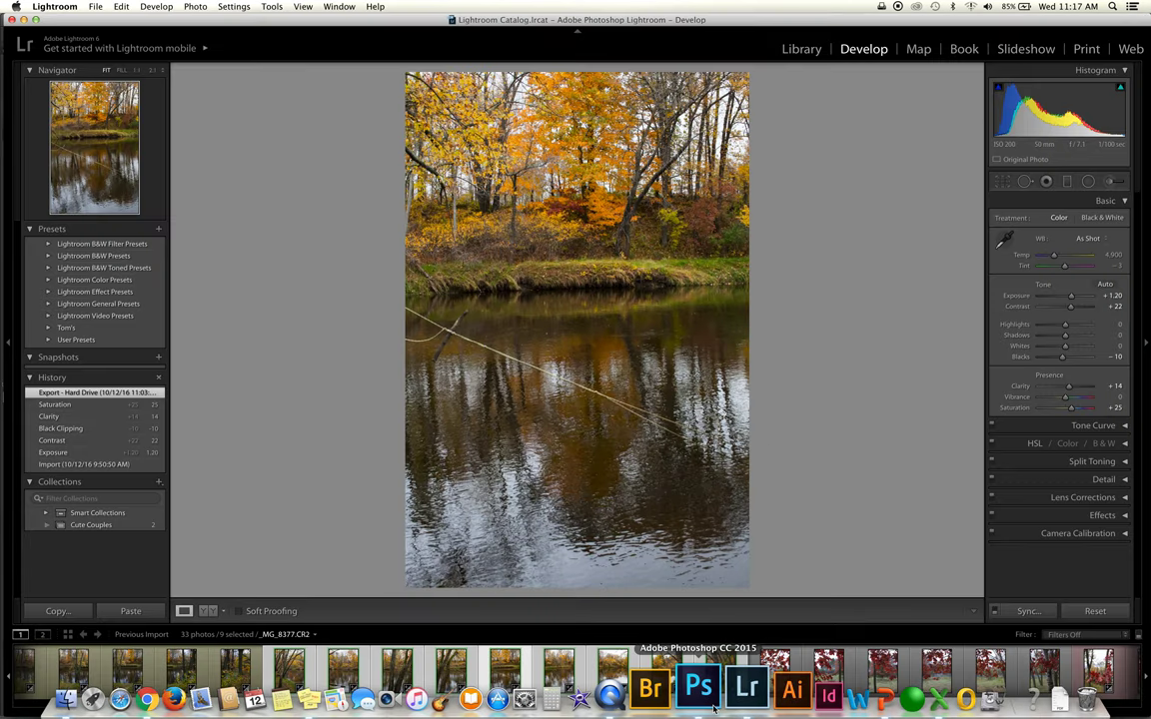
pyautogui.click(329, 667)
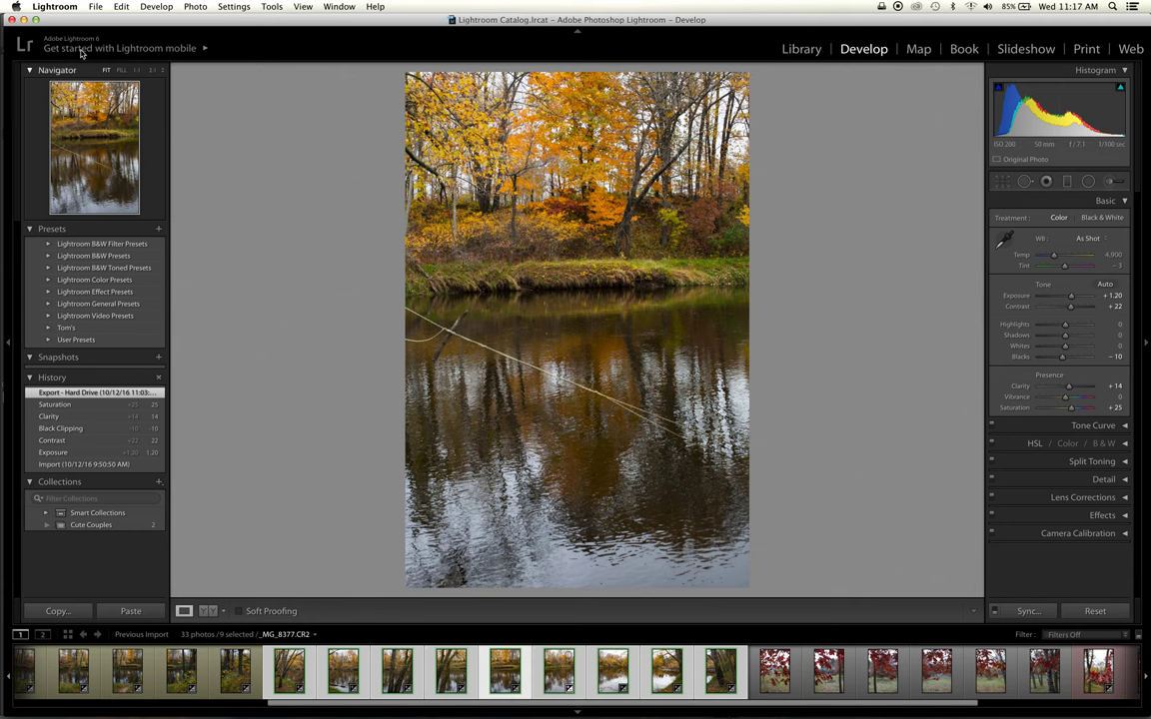
pyautogui.click(24, 20)
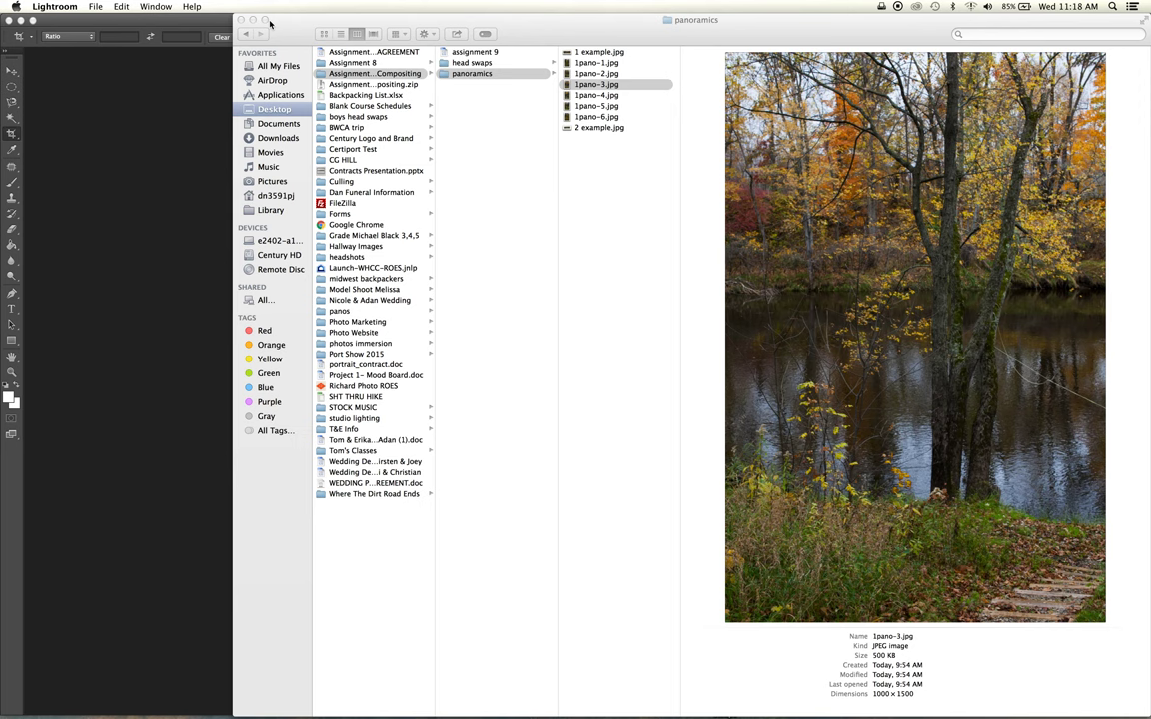
# - Select 1pano-1.jpg through 1pano-6.jpg in the panoramics folder and open them with Adobe Photoshop CC 2015
pyautogui.click(577, 117)
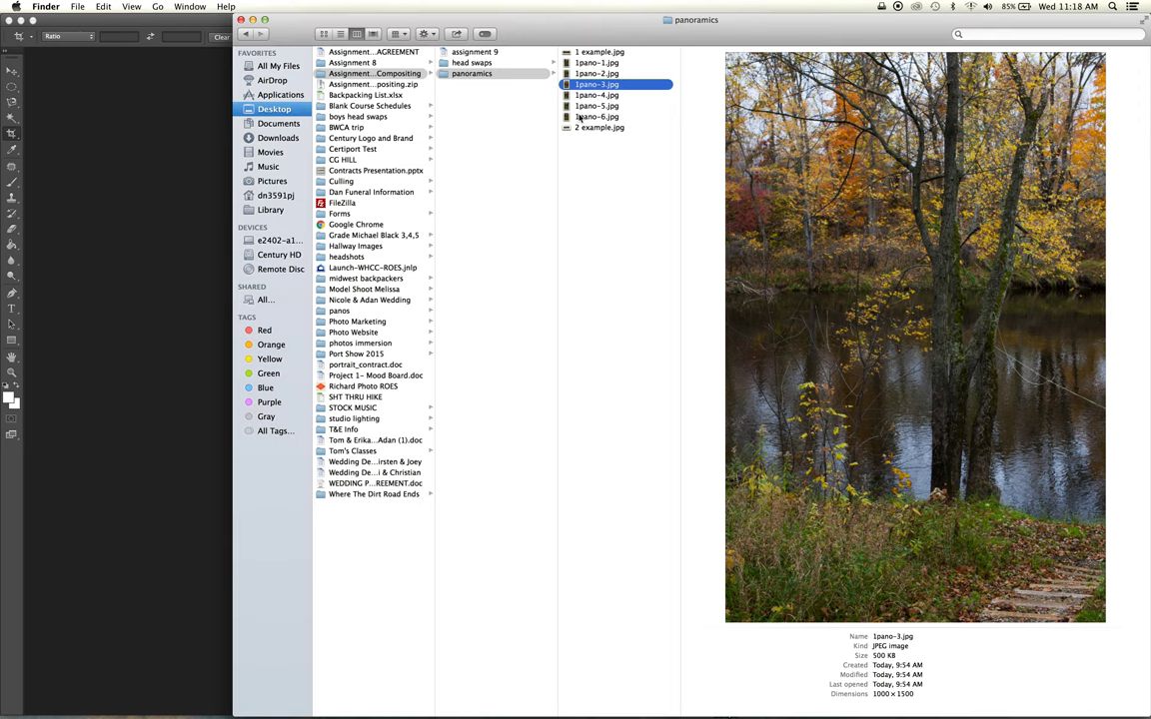
pyautogui.click(578, 117)
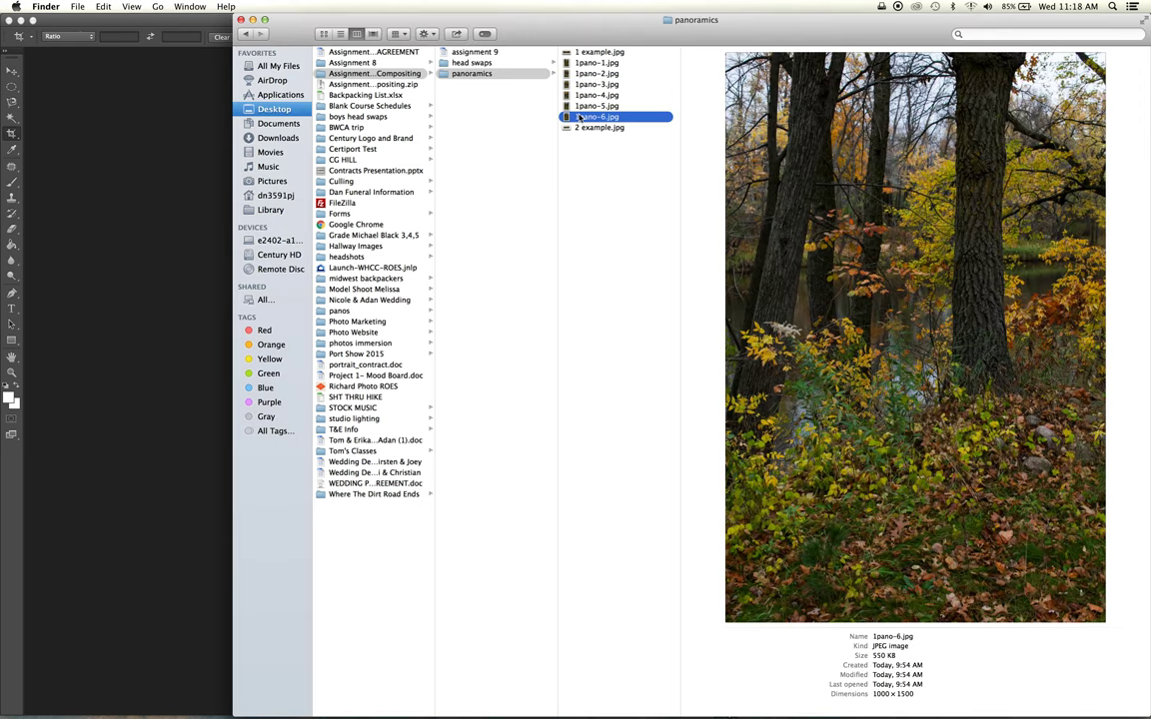
pyautogui.keyDown('shift'); pyautogui.click(585, 64); pyautogui.keyUp('shift')
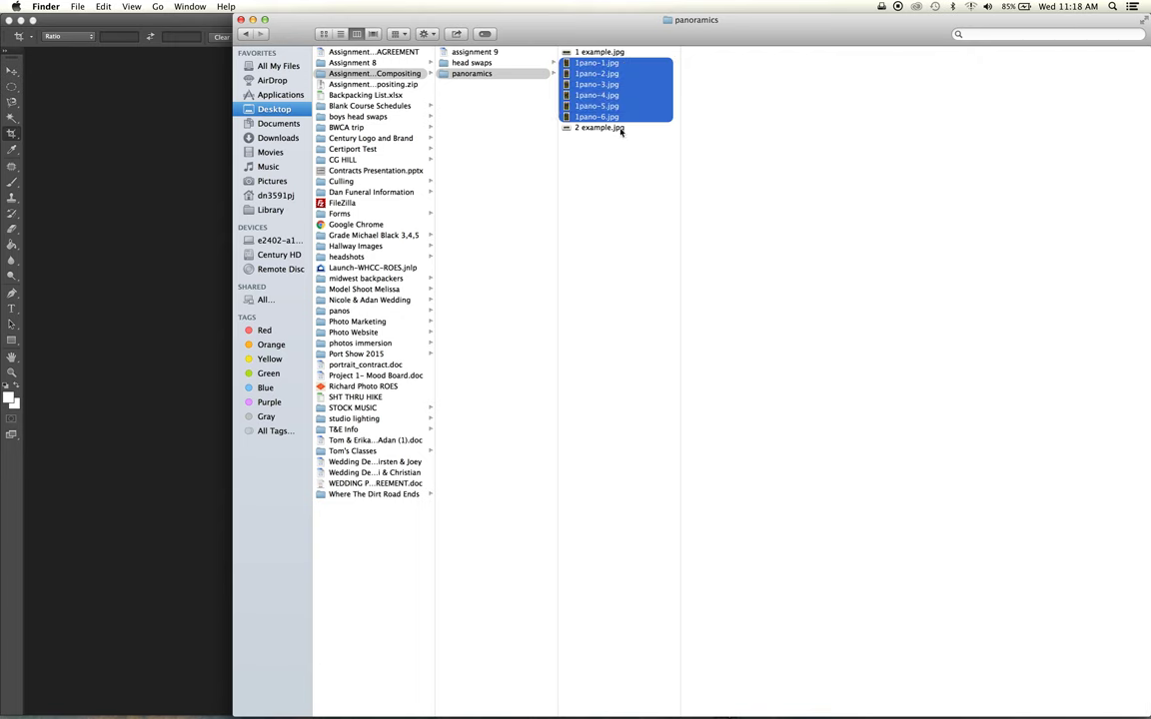
pyautogui.rightClick(603, 102)
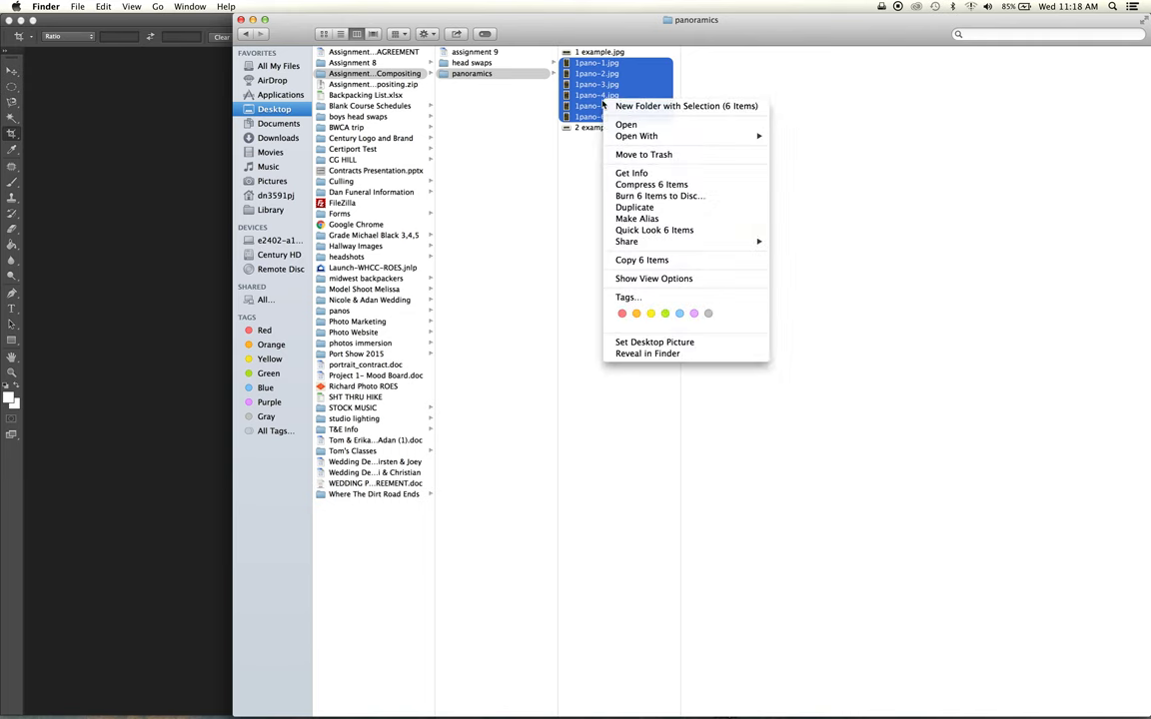
pyautogui.moveTo(660, 136)
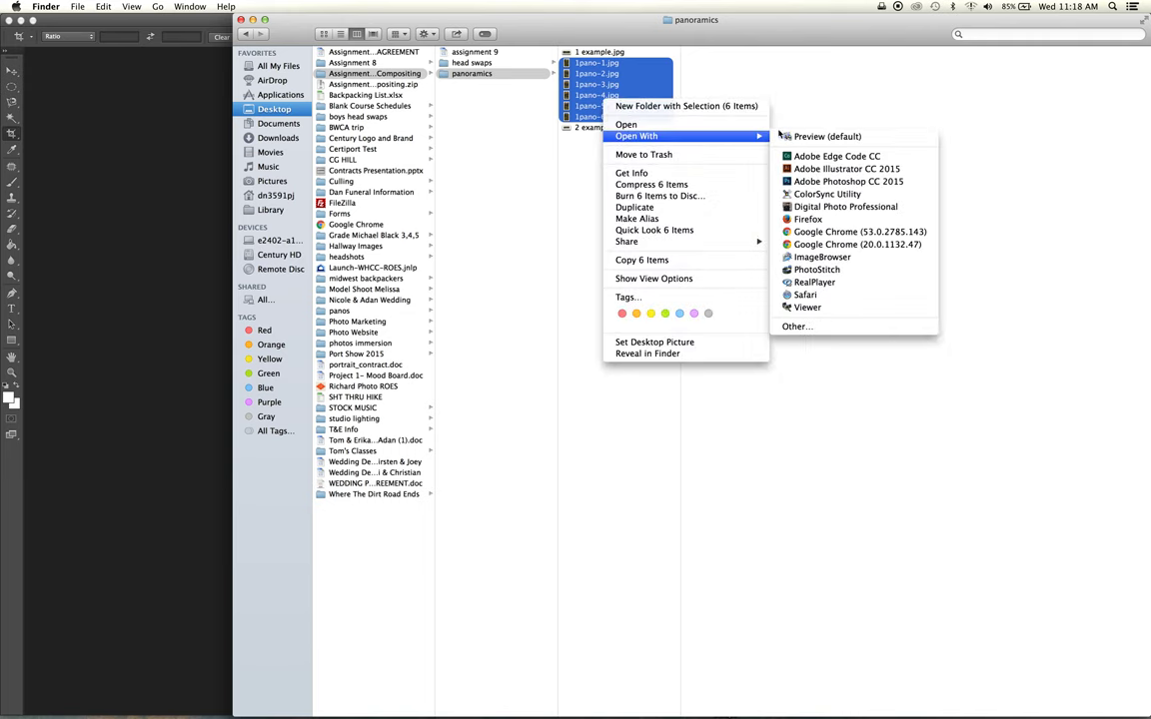
pyautogui.click(819, 182)
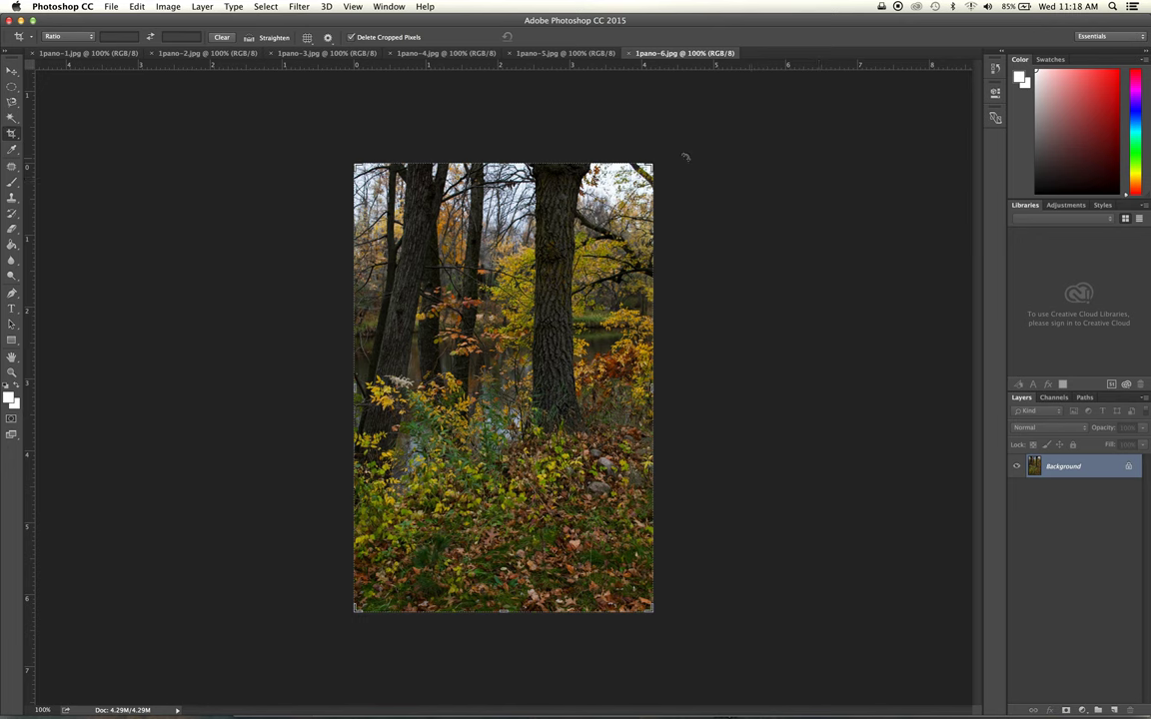
# - Look through the opened pano images 2, 3 and 4 and return to 1pano-1.jpg
pyautogui.click(195, 53)
pyautogui.click(330, 55)
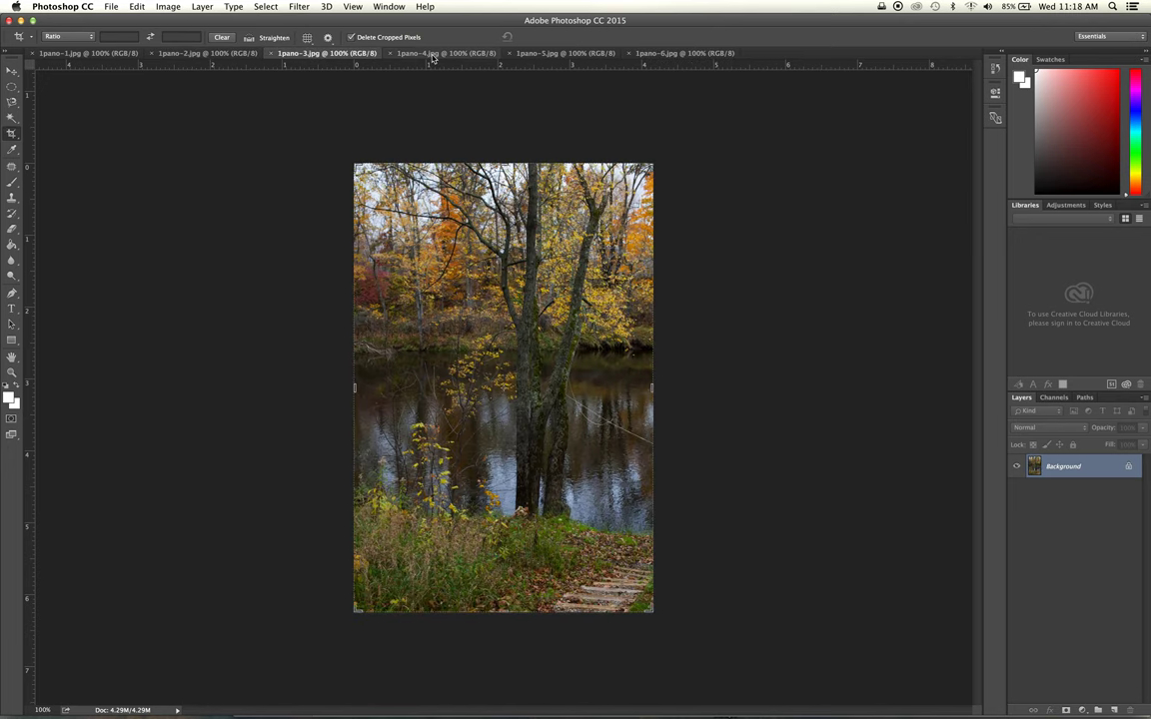
pyautogui.click(431, 55)
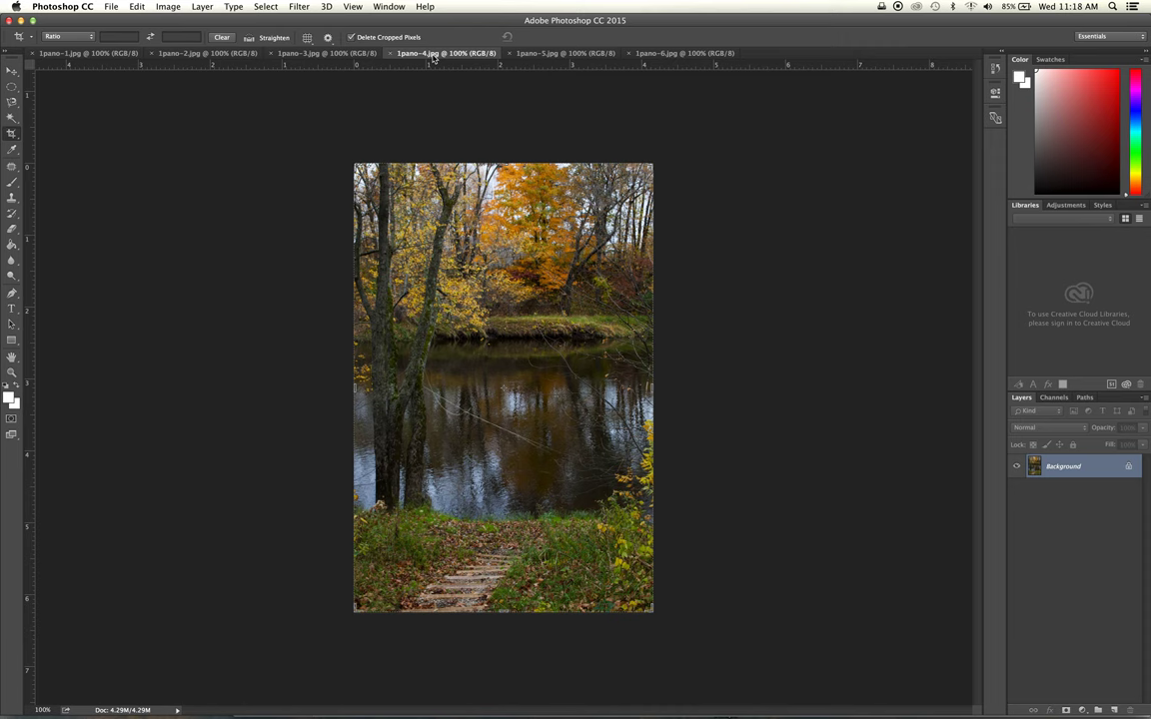
pyautogui.click(96, 54)
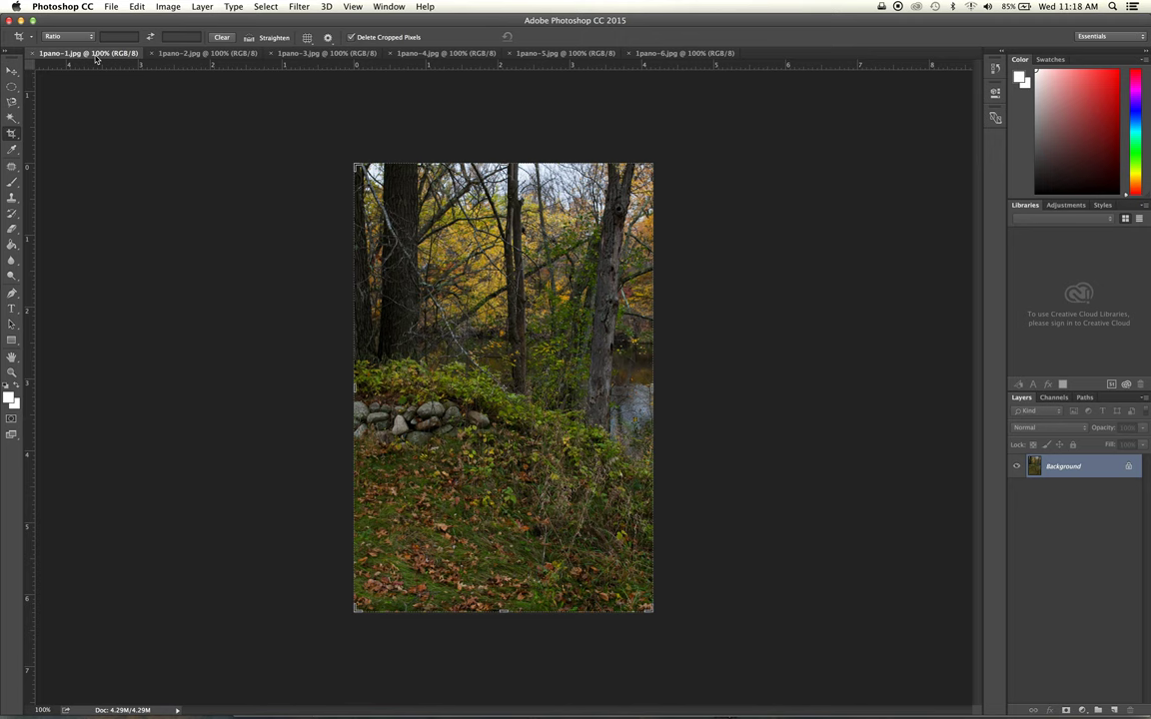
# - Merge all six open pano files into one panorama with Photomerge, using the Auto layout and Blend Images Together
pyautogui.click(112, 7)
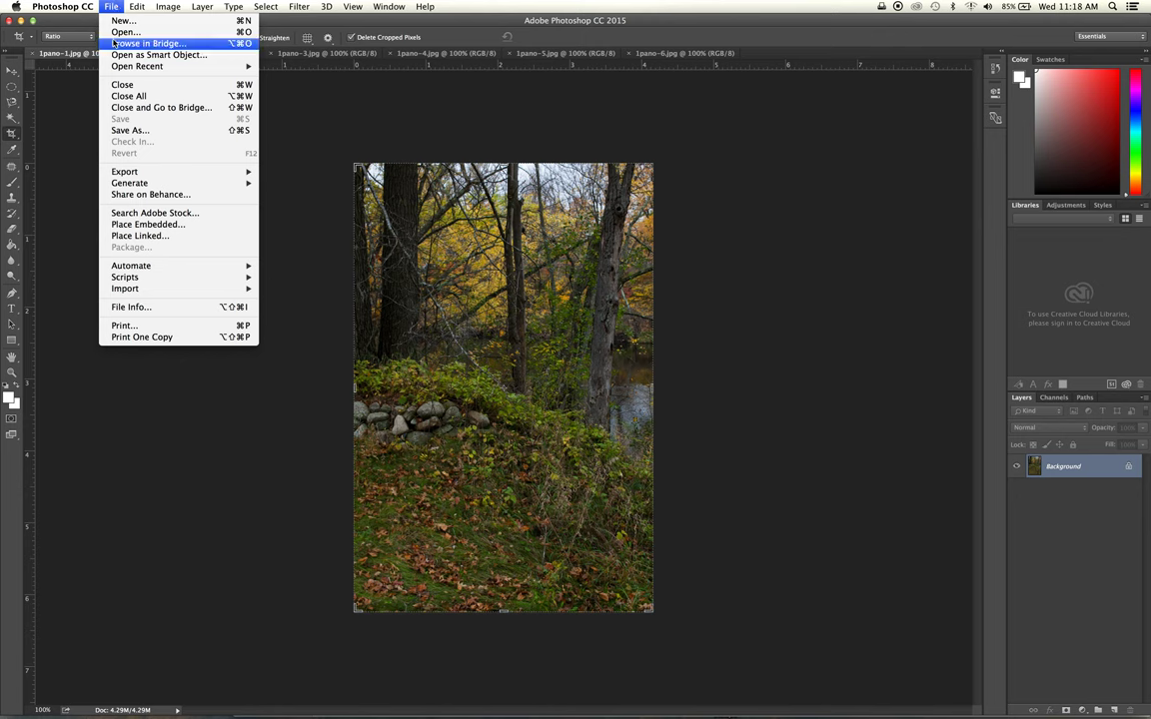
pyautogui.moveTo(132, 267)
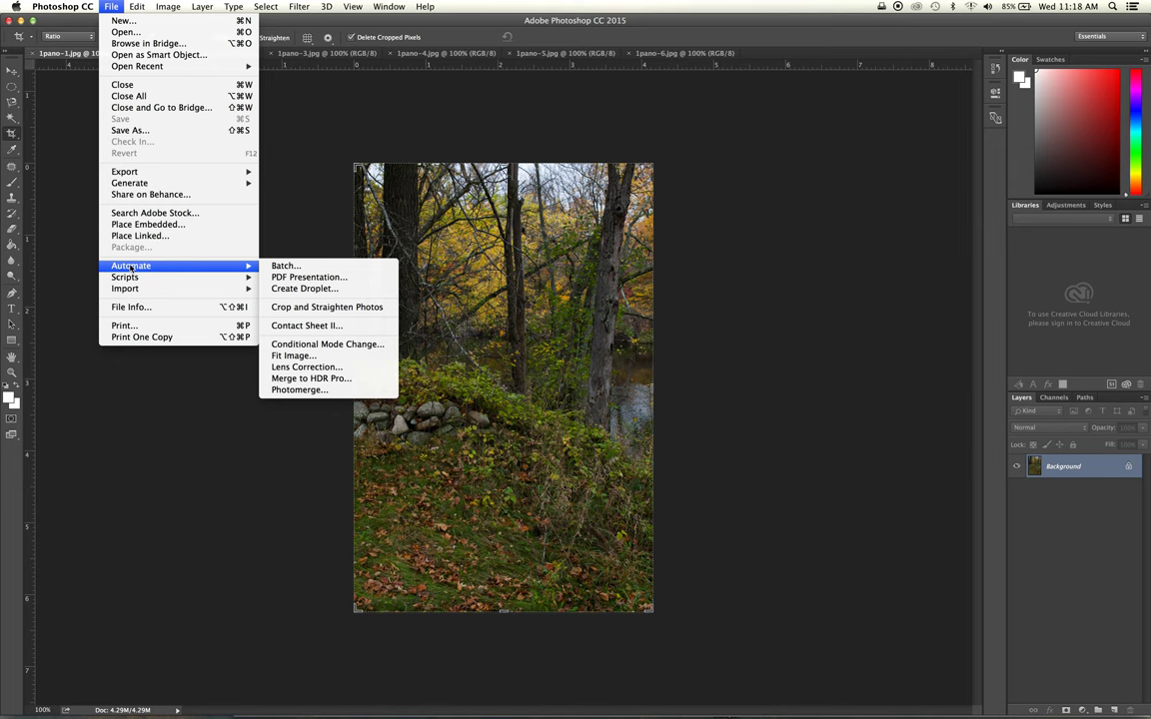
pyautogui.moveTo(168, 284)
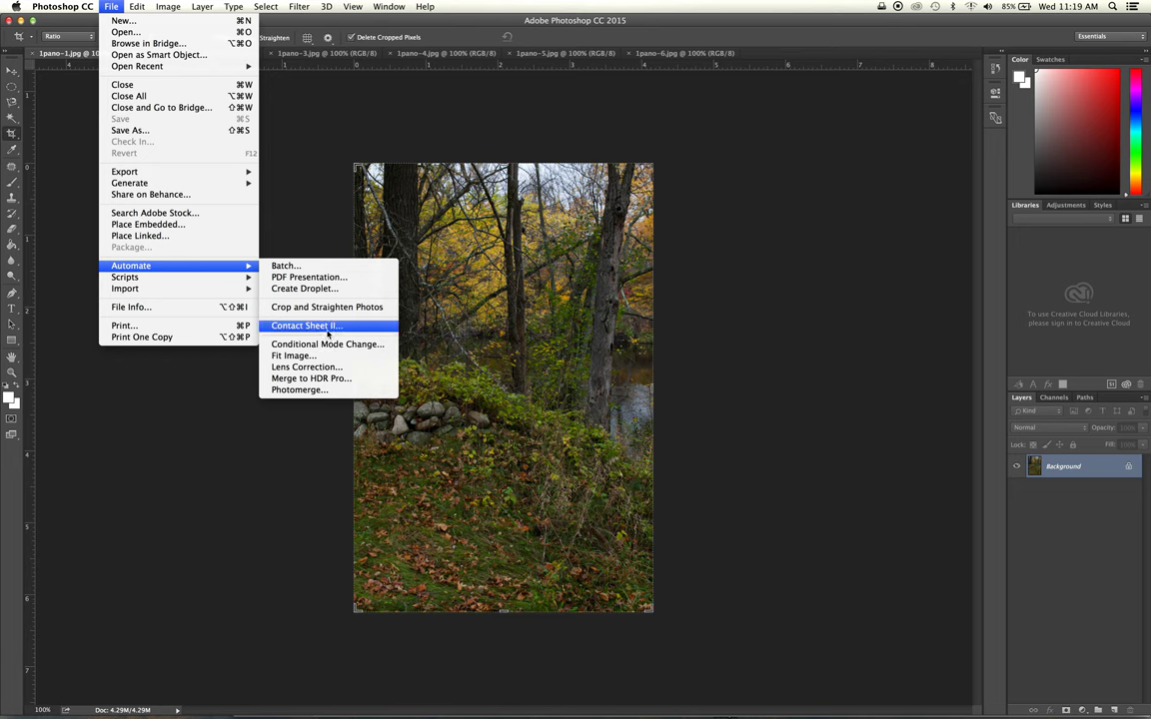
pyautogui.click(334, 390)
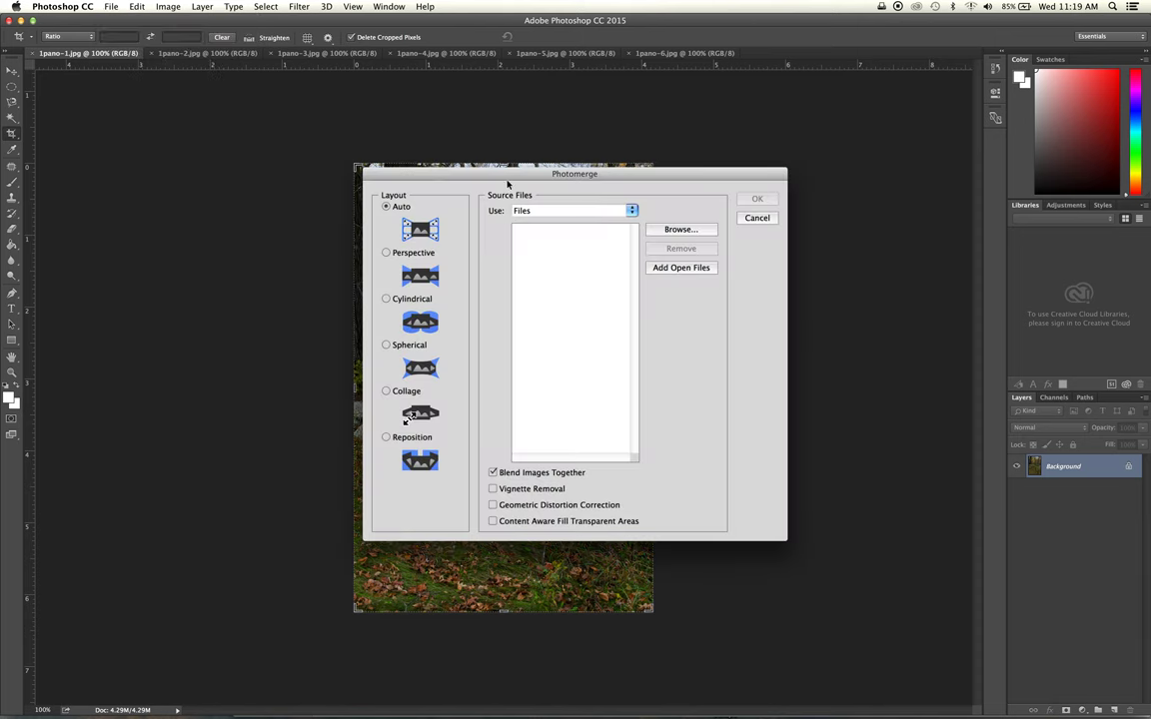
pyautogui.moveTo(507, 181); pyautogui.dragTo(434, 148)
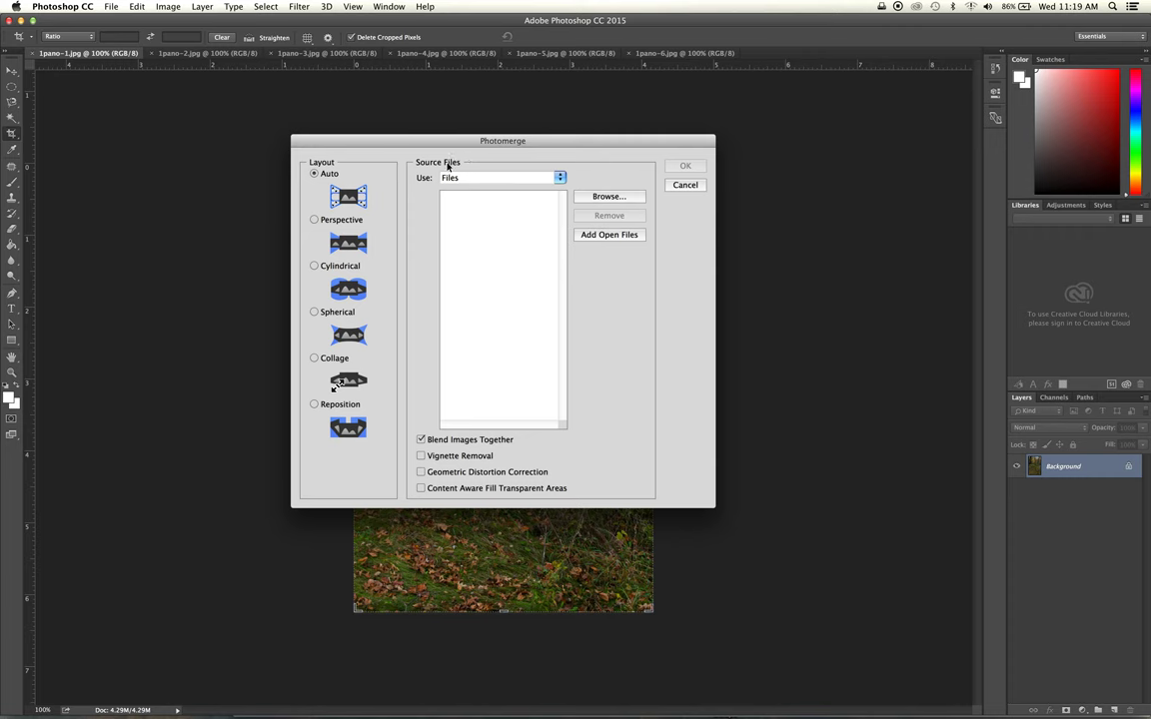
pyautogui.click(558, 178)
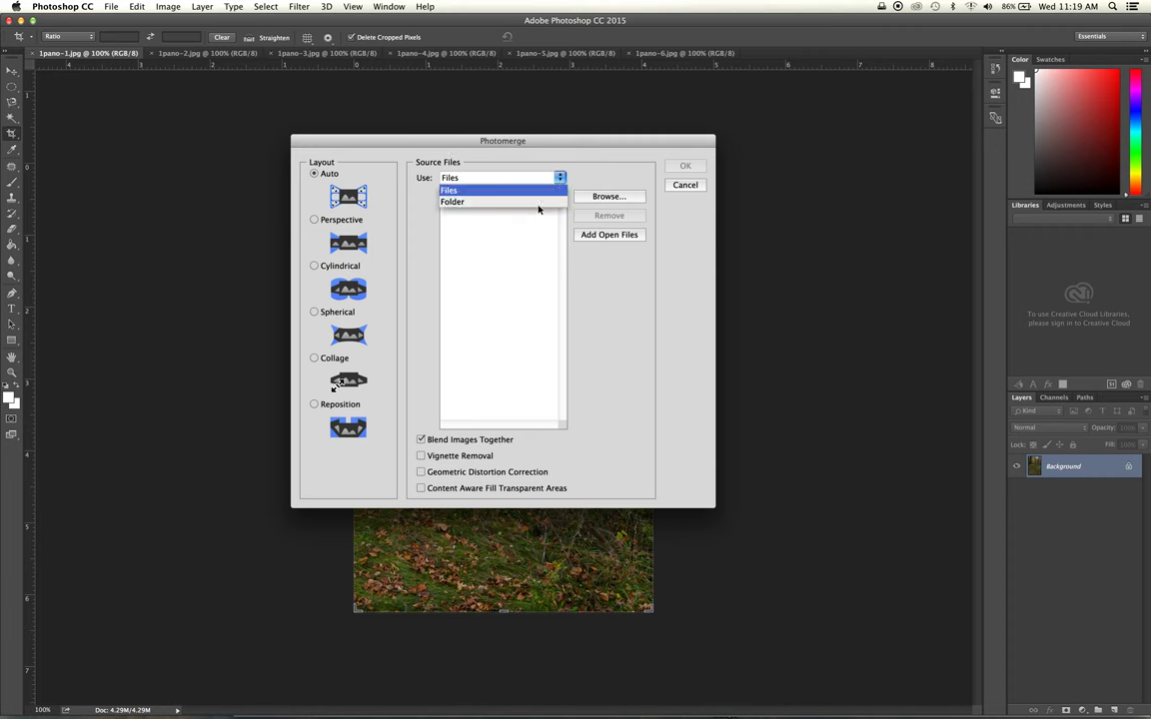
pyautogui.click(579, 177)
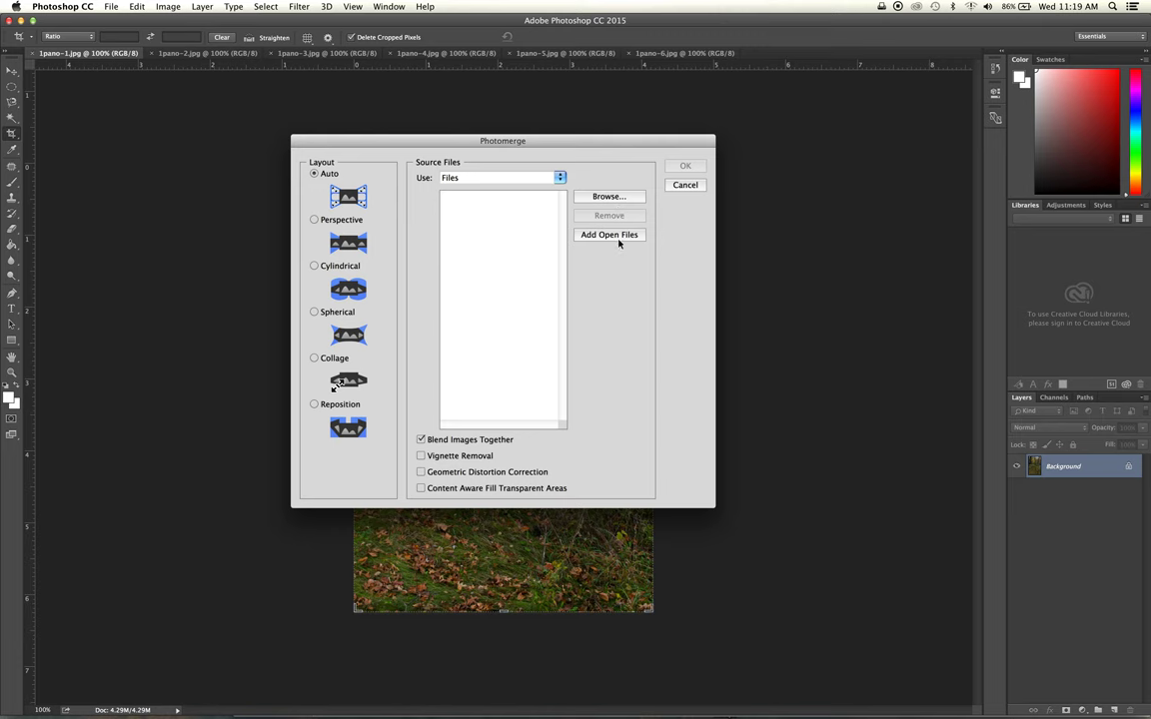
pyautogui.click(618, 240)
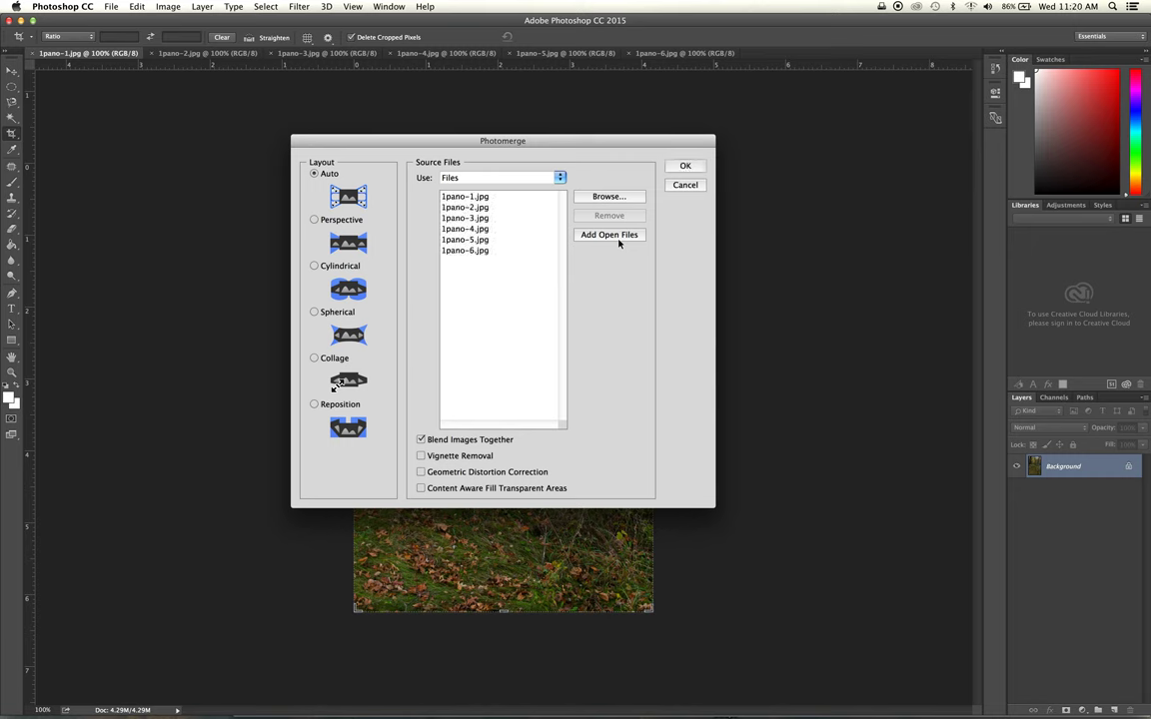
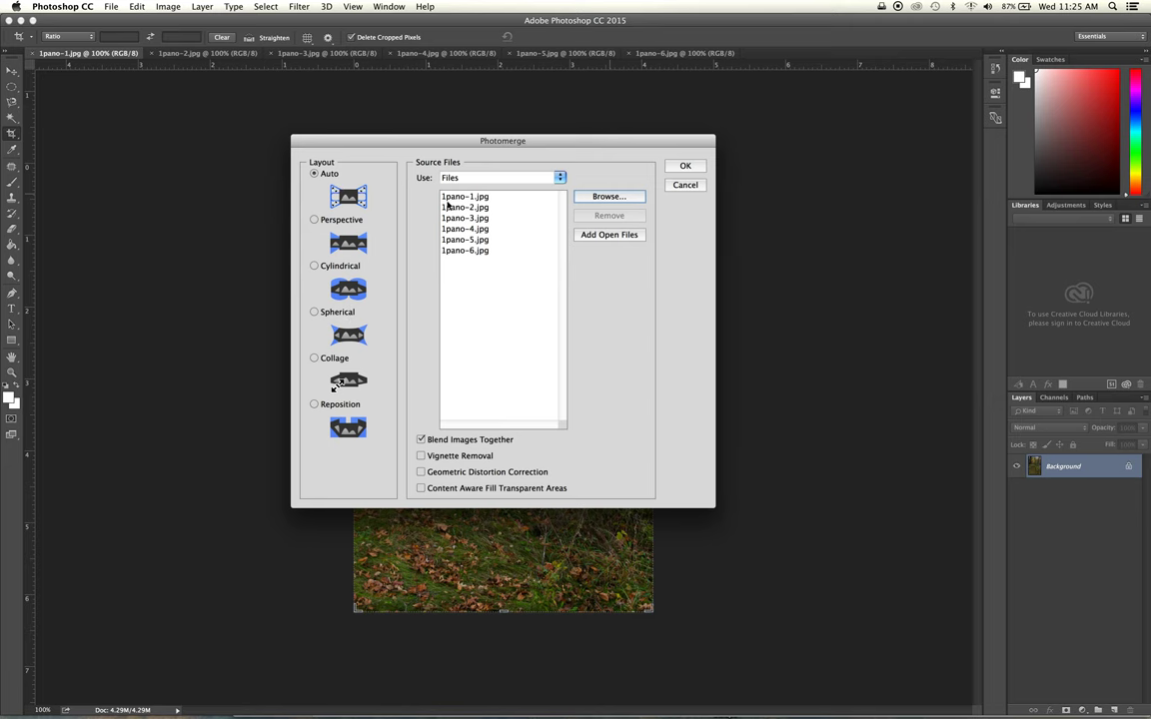
pyautogui.click(700, 167)
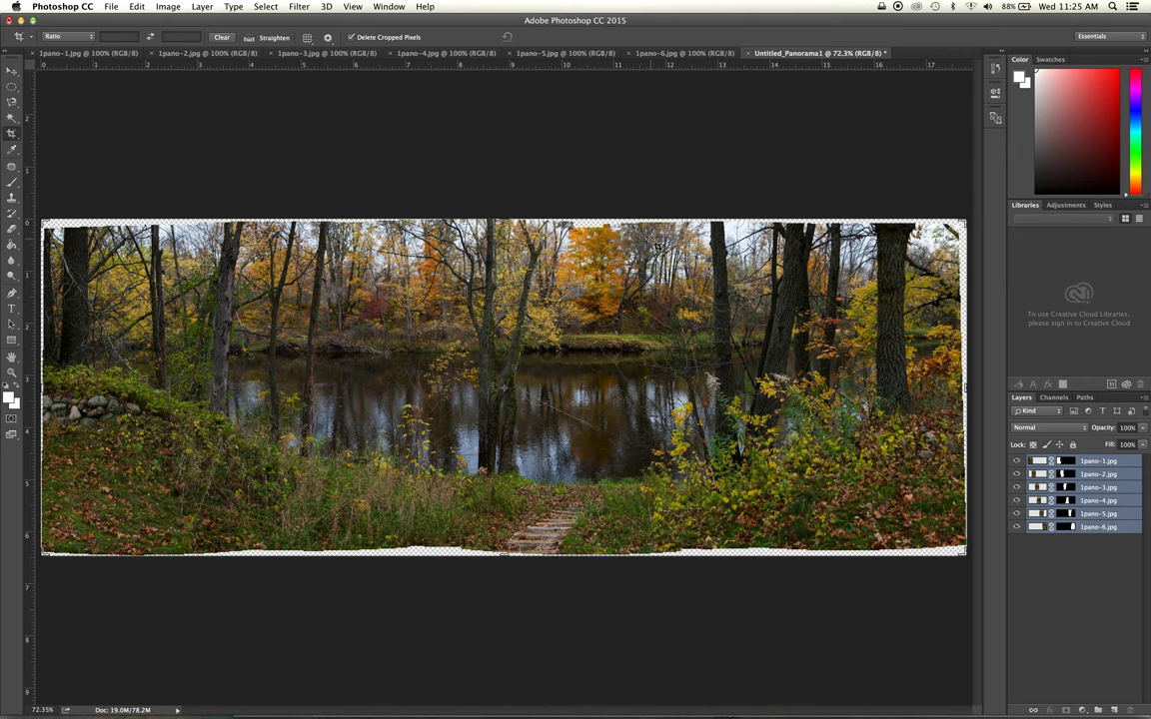
# - Examine the merged panorama up close for stitching quality and uneven transparent edges along its top, side and bottom
pyautogui.scroll(-3, 655, 239)
pyautogui.scroll(5, 656, 245)
pyautogui.scroll(6, 656, 245)
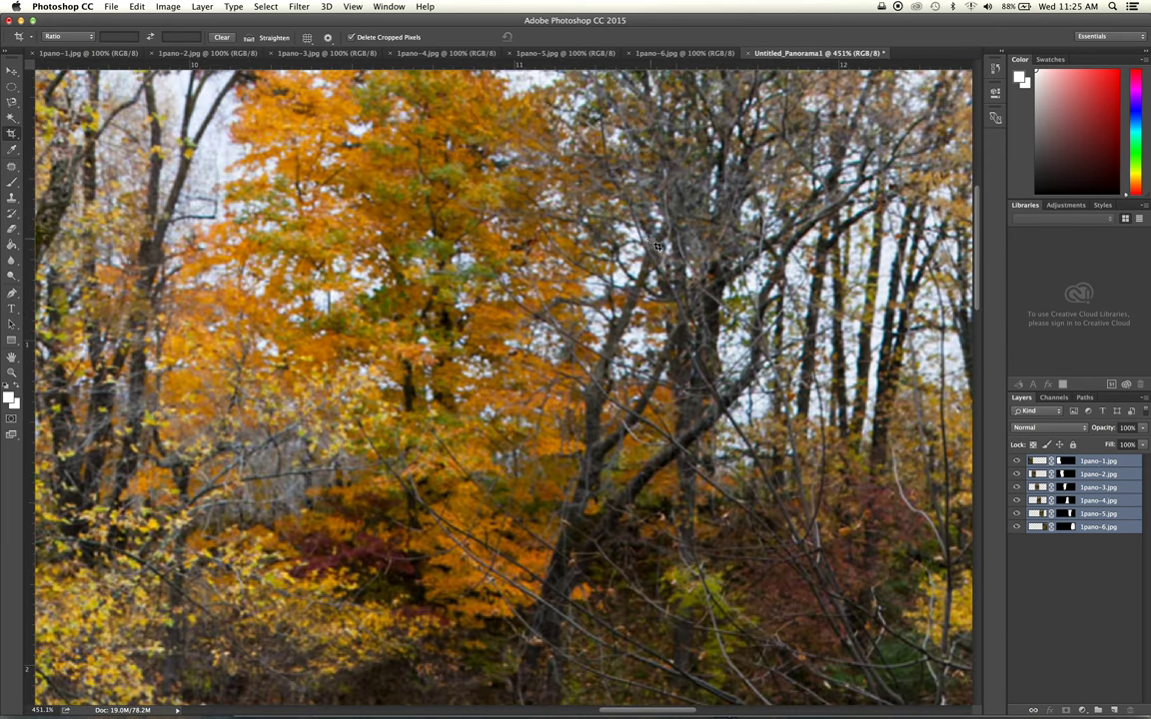
pyautogui.scroll(-5, 656, 245)
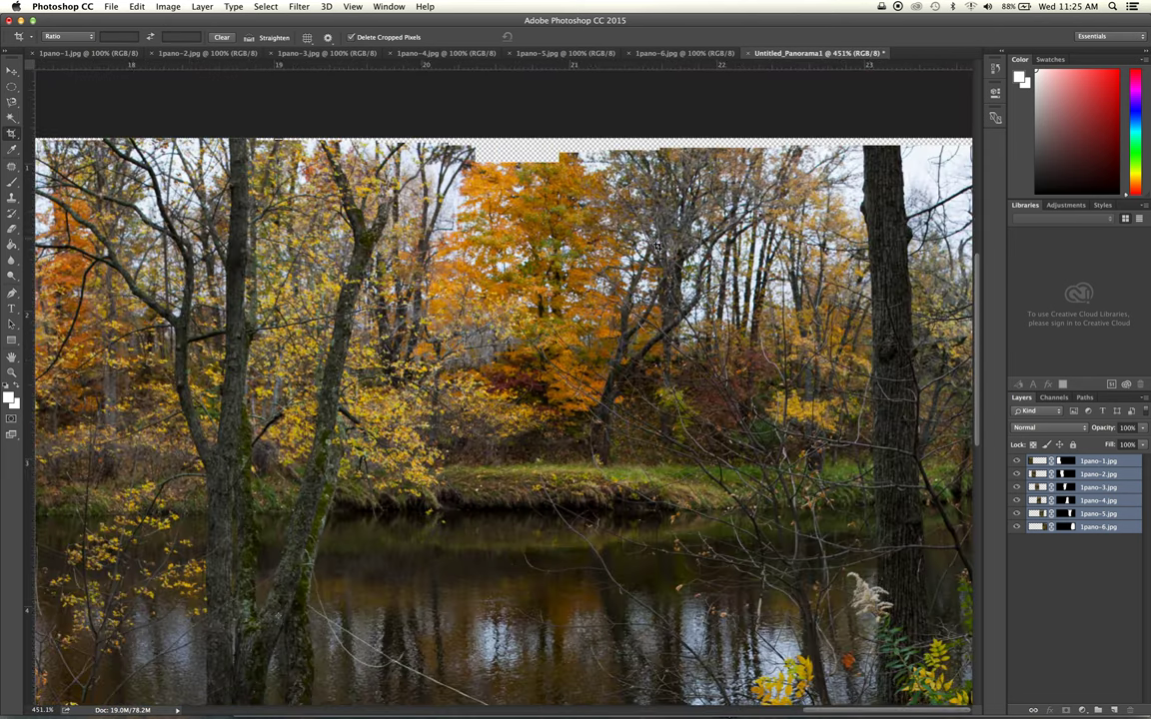
pyautogui.scroll(3, 657, 244)
pyautogui.hscroll(-15, 656, 245)
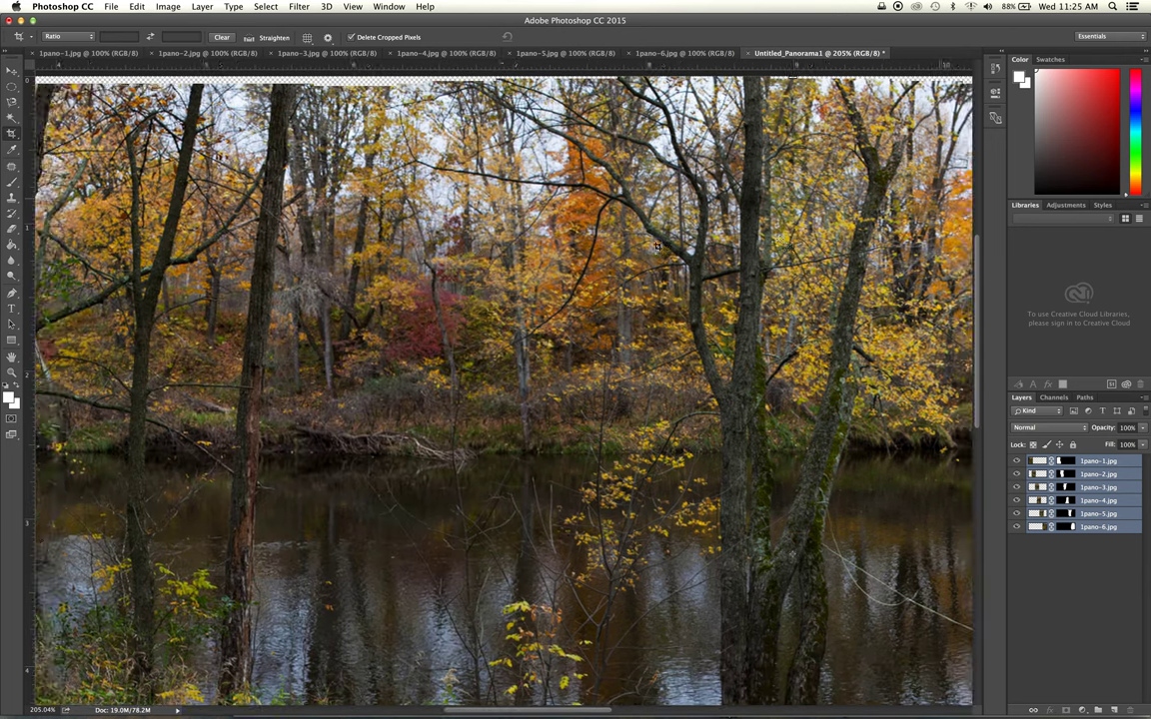
pyautogui.hscroll(-5, 656, 245)
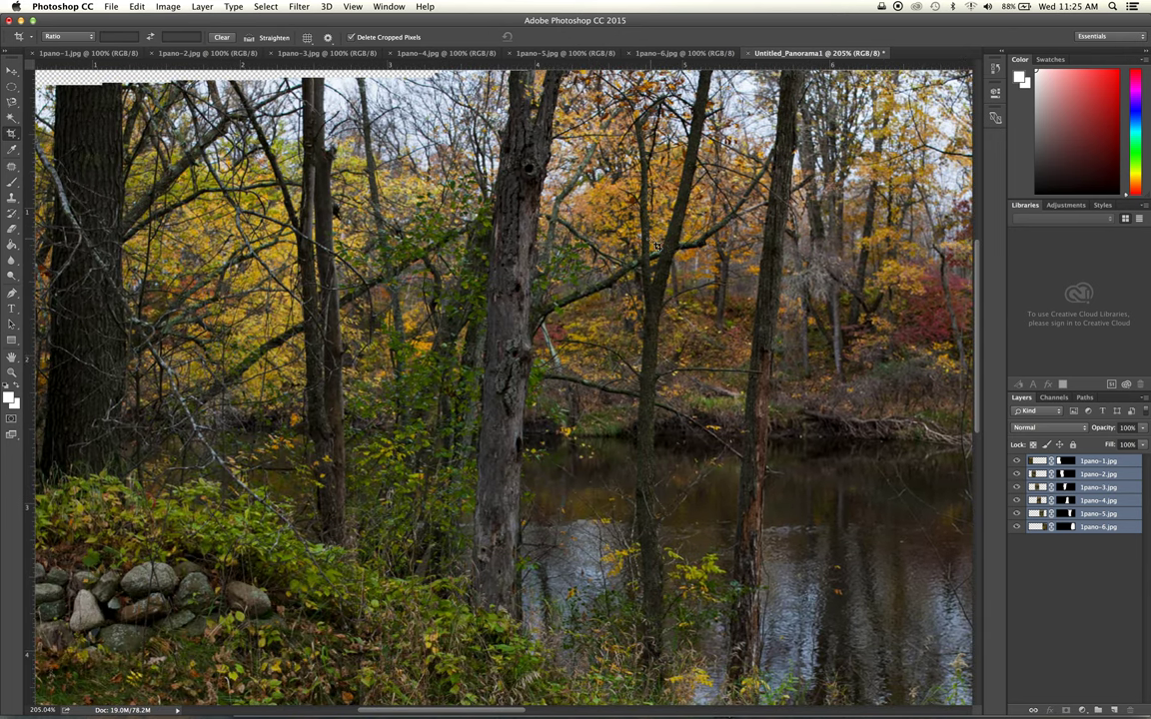
pyautogui.scroll(4, 657, 244)
pyautogui.scroll(-6, 657, 245)
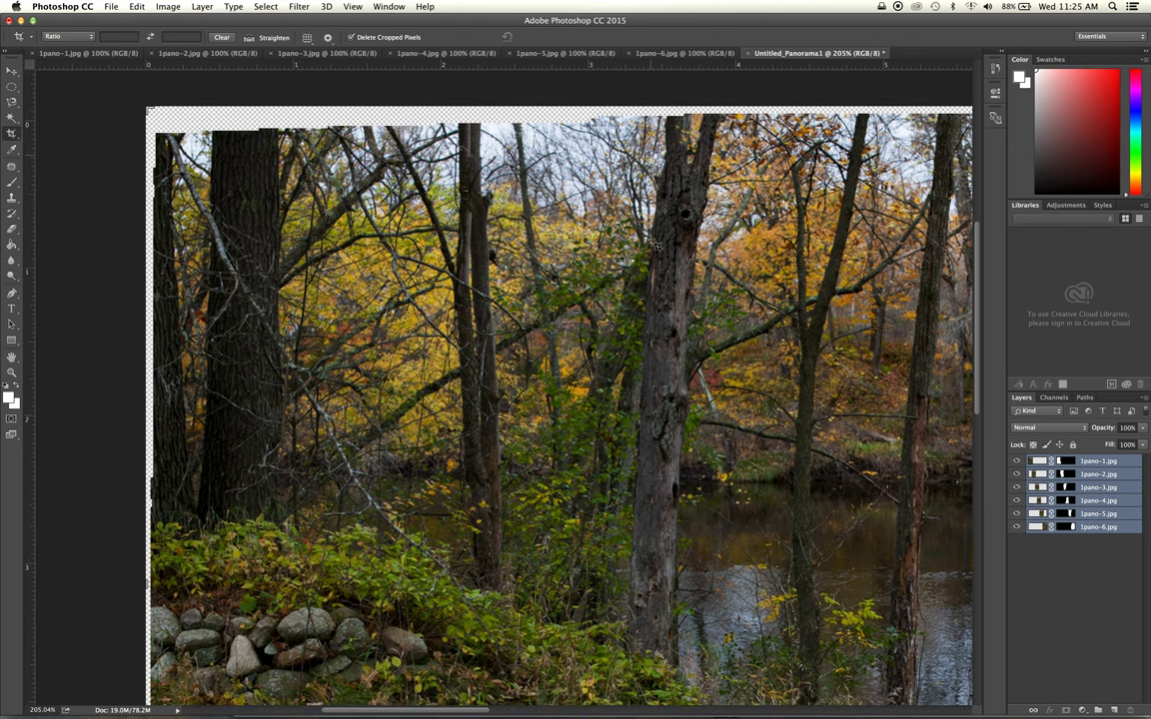
pyautogui.scroll(-5, 656, 245)
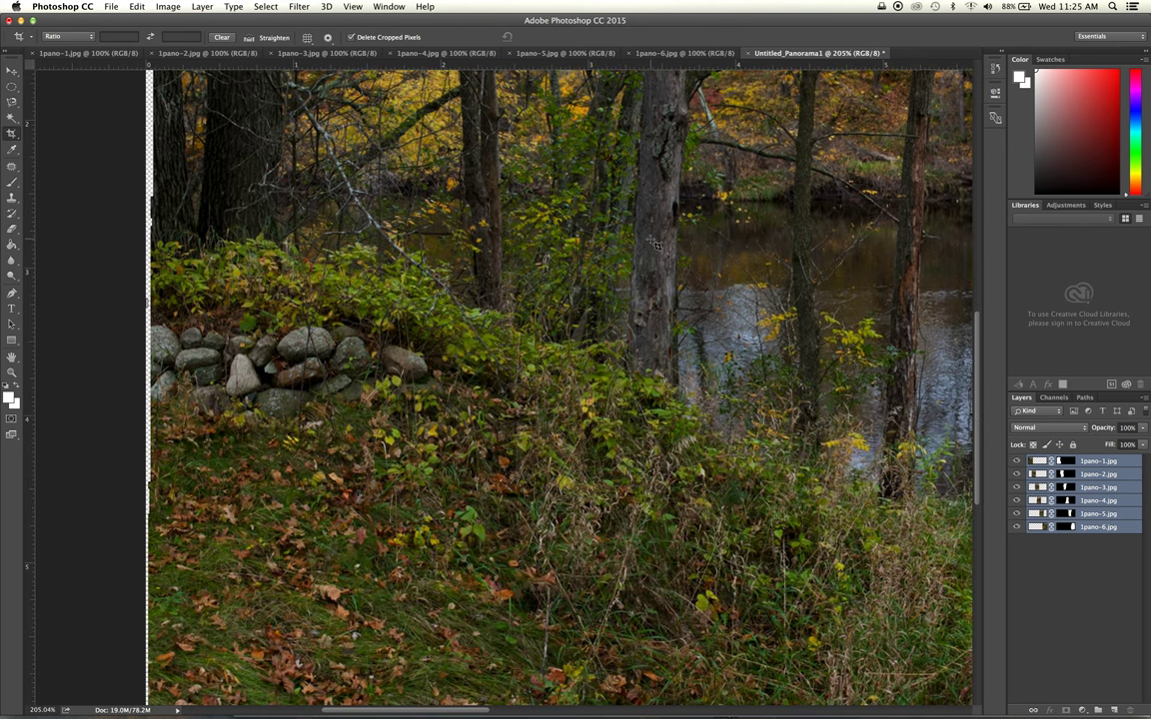
pyautogui.scroll(-2, 656, 245)
pyautogui.hscroll(-1, 656, 244)
pyautogui.scroll(-1, 656, 245)
pyautogui.hscroll(8, 657, 244)
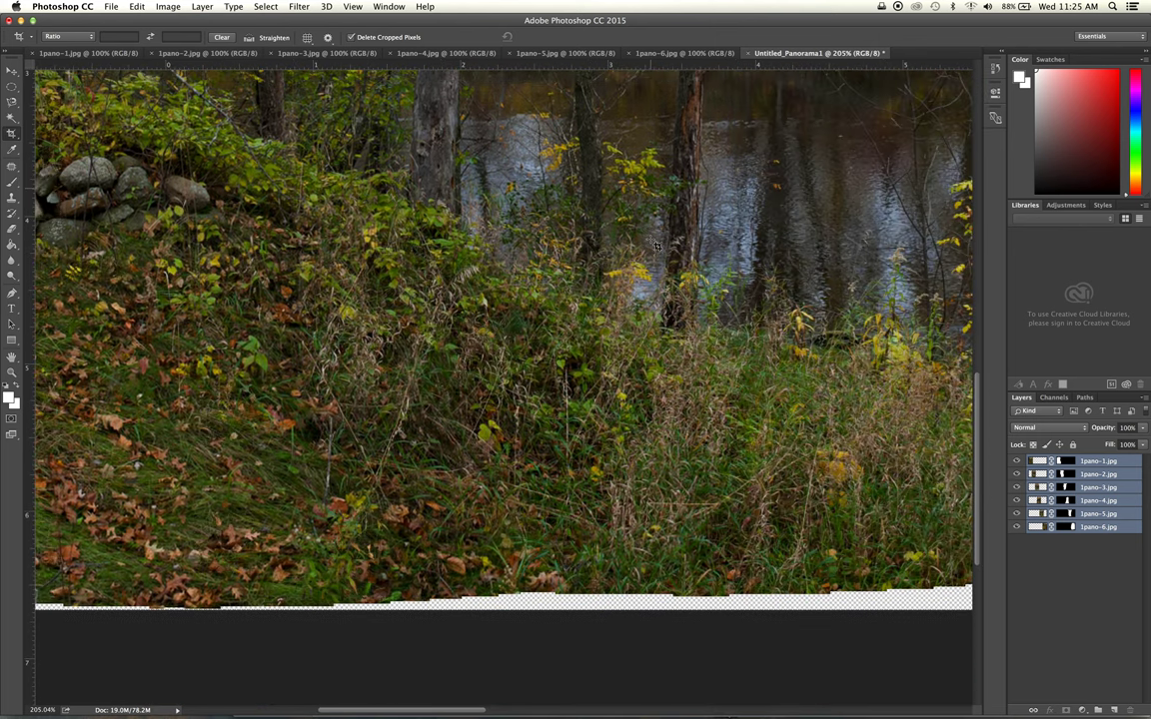
# - Examine the rest of the panorama's bottom edge and its right edge up close, and review the whole image
pyautogui.hscroll(15, 656, 245)
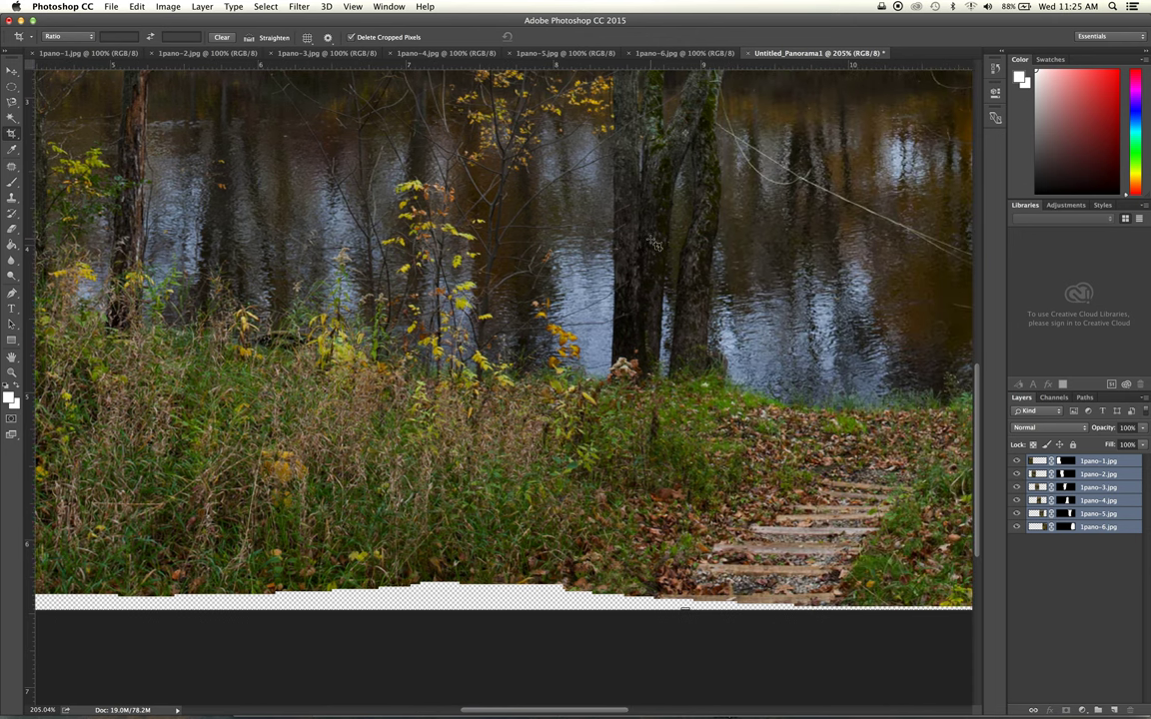
pyautogui.hscroll(12, 657, 245)
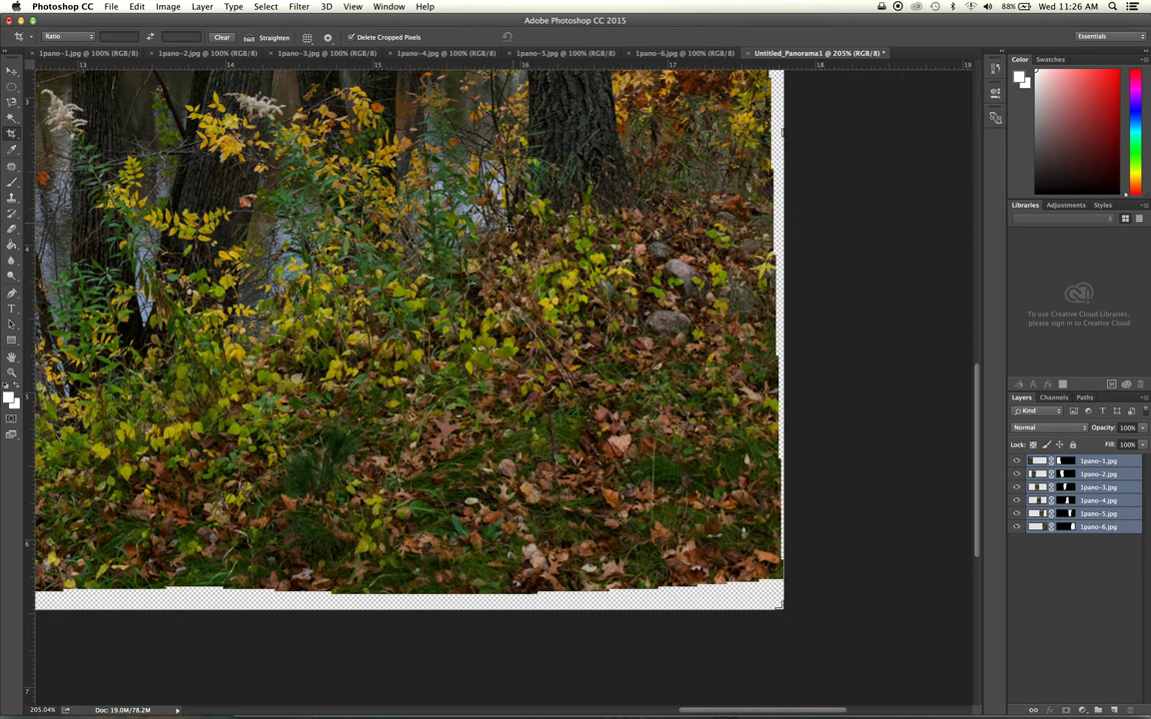
pyautogui.press('super+0')
pyautogui.press('super+minus')
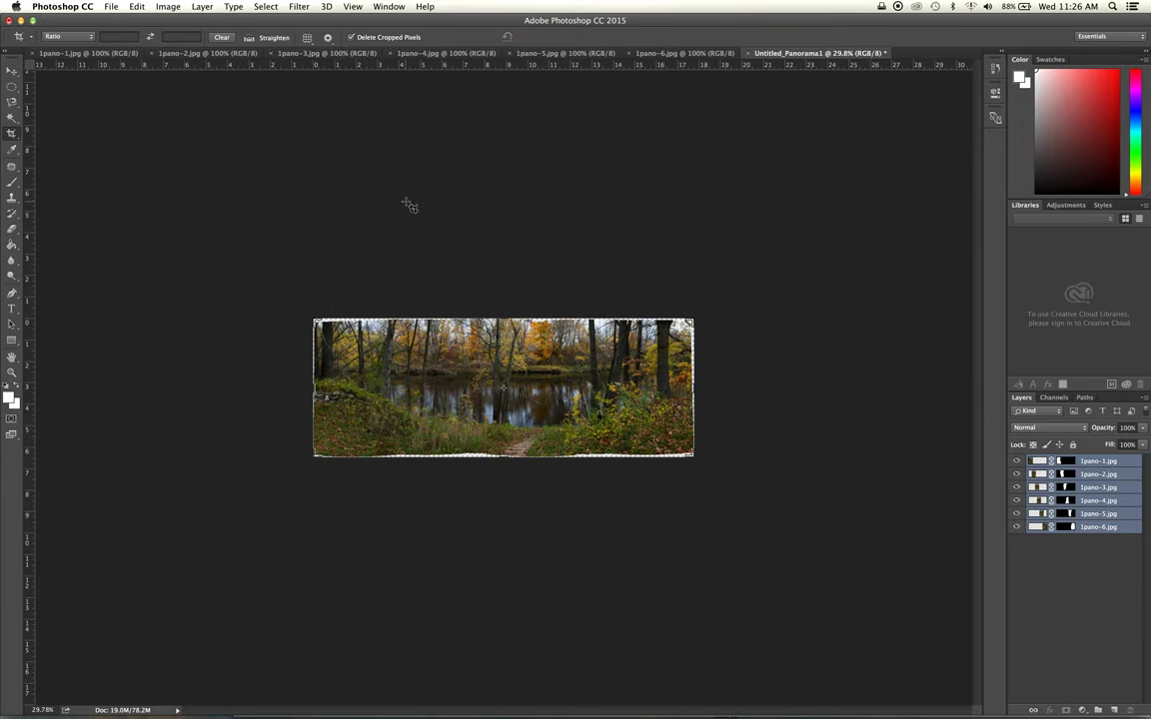
pyautogui.press('super+0')
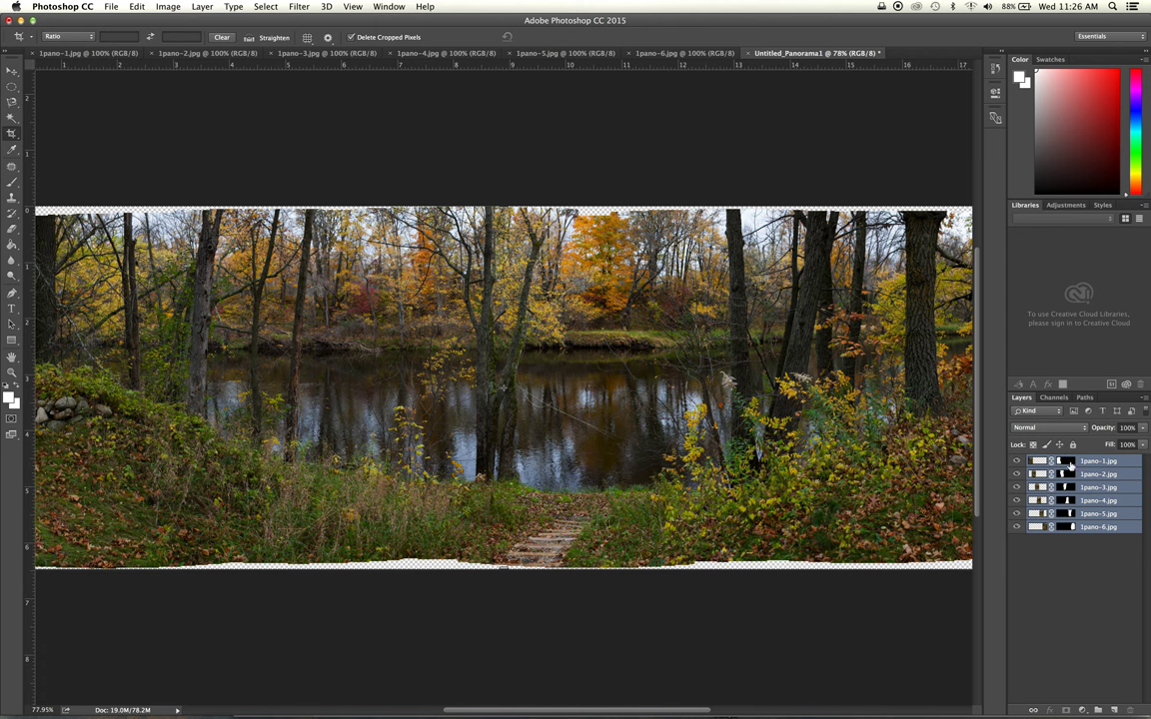
# - Inspect the layer masks of 1pano-1.jpg, 1pano-2.jpg and 1pano-3.jpg one after another
pyautogui.click(1067, 461)
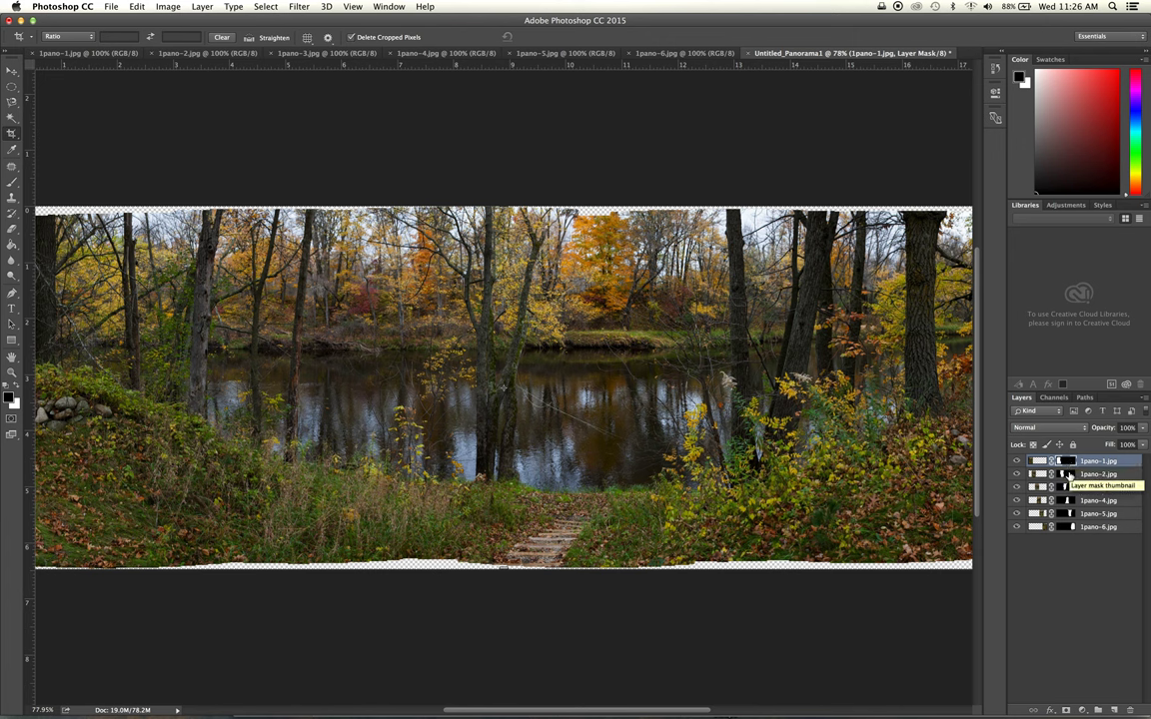
pyautogui.click(1064, 475)
pyautogui.click(1067, 487)
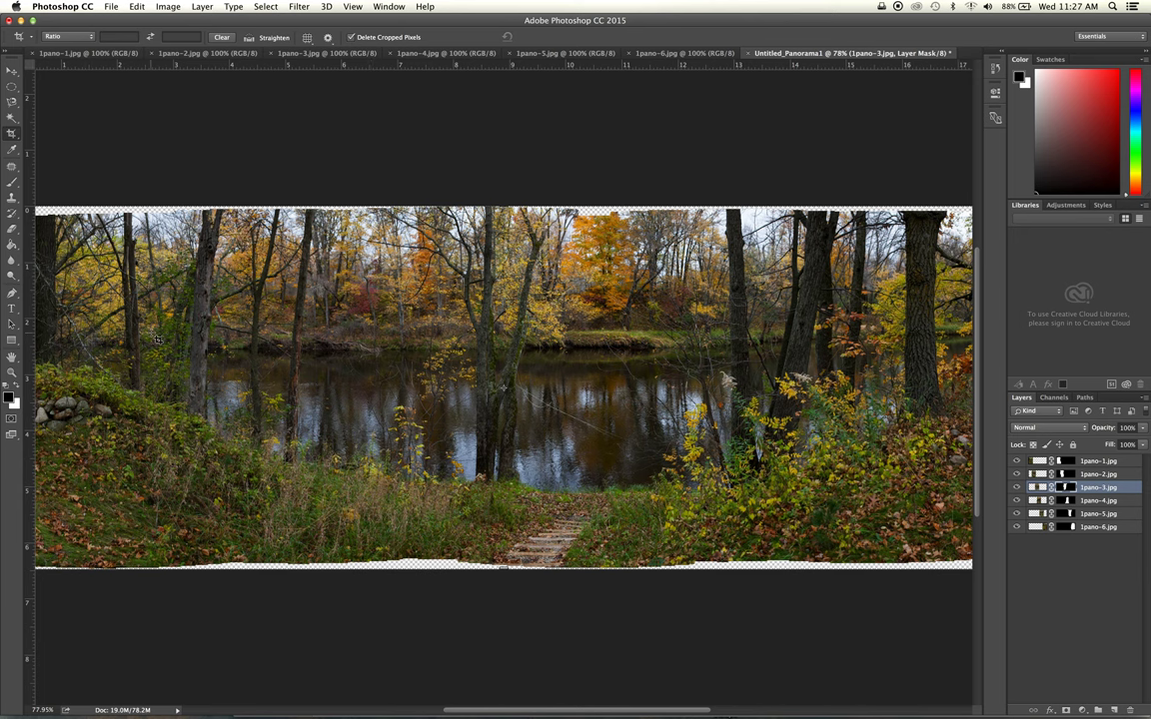
# - Crop the panorama slightly inward on all four sides with an unconstrained ratio to cut off the uneven transparent edges
pyautogui.hotkey('ctrl', '-')
pyautogui.hotkey('ctrl', '-')
pyautogui.hotkey('ctrl', '-')
pyautogui.hotkey('ctrl', '0')
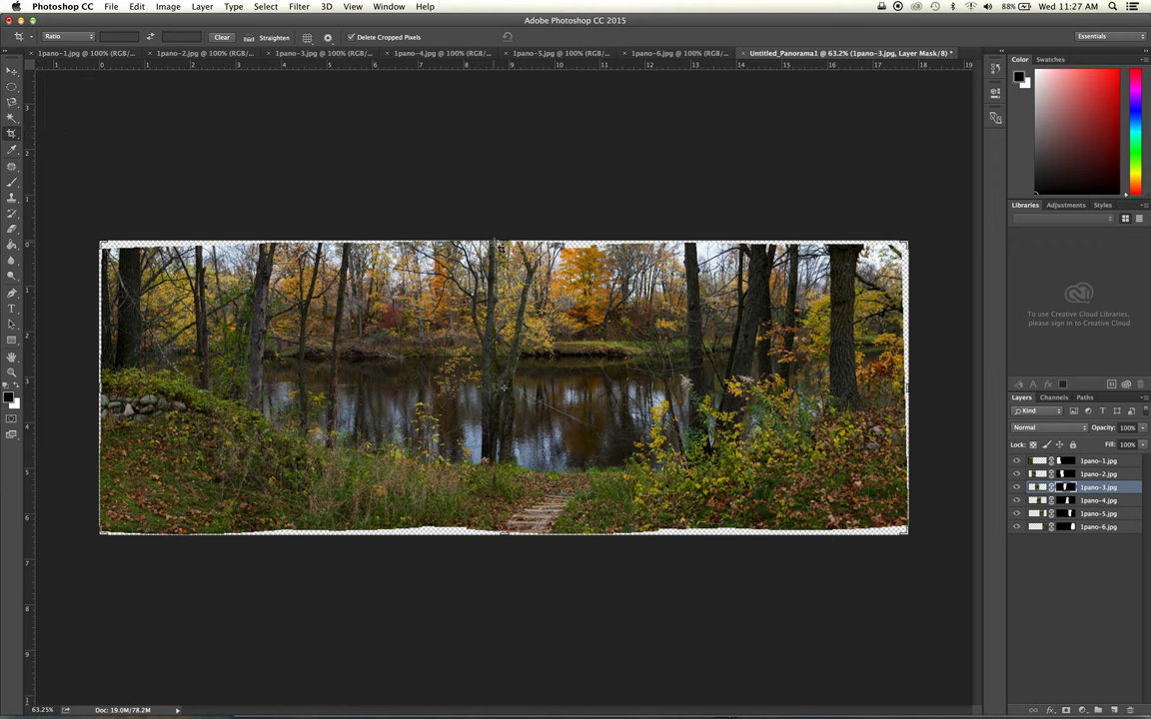
pyautogui.click(101, 242)
pyautogui.moveTo(100, 243); pyautogui.dragTo(101, 244)
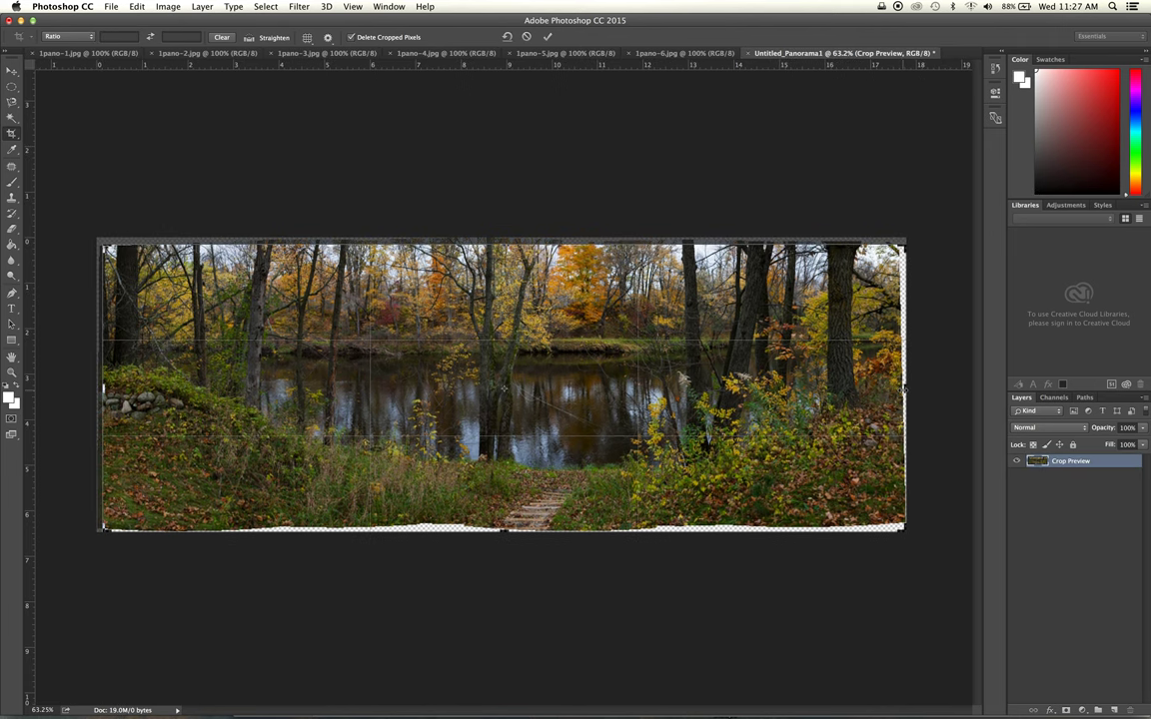
pyautogui.moveTo(904, 390); pyautogui.dragTo(901, 389)
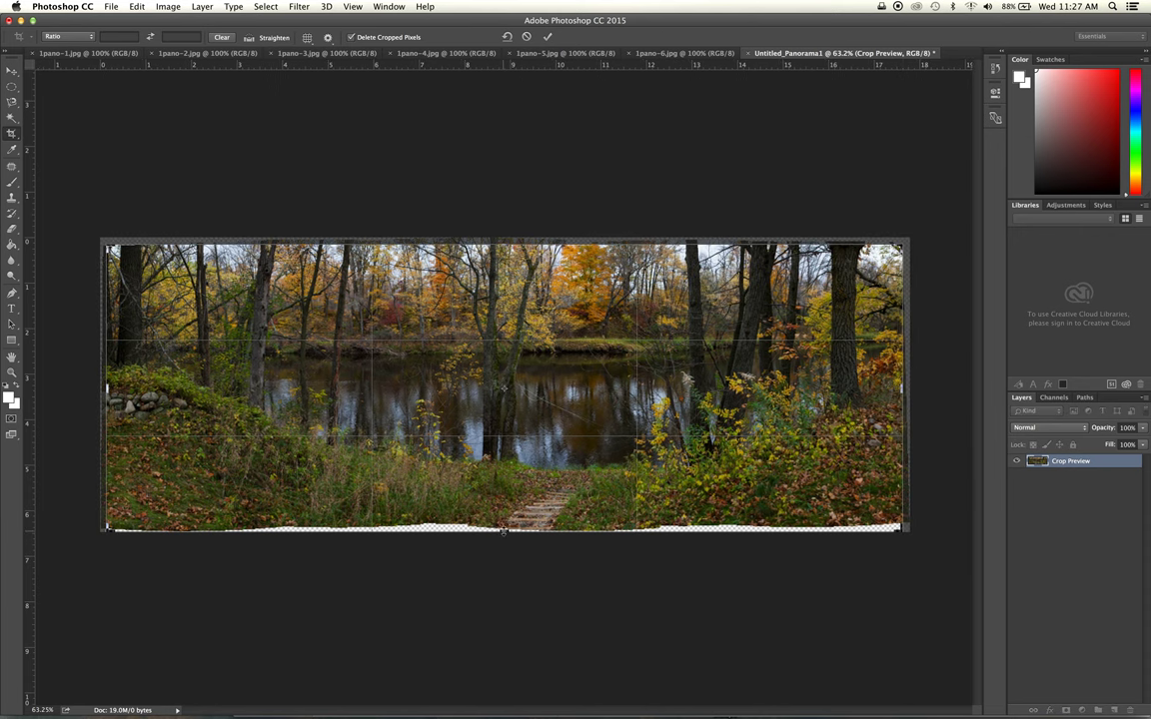
pyautogui.moveTo(503, 531); pyautogui.dragTo(502, 525)
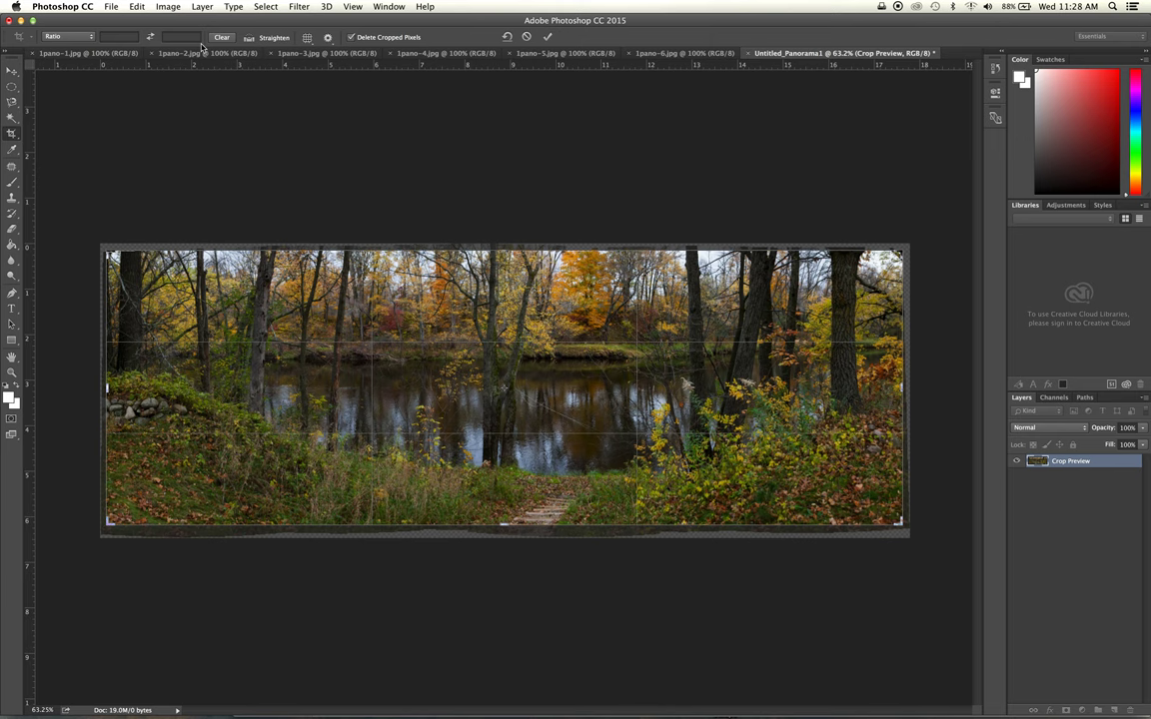
pyautogui.click(80, 38)
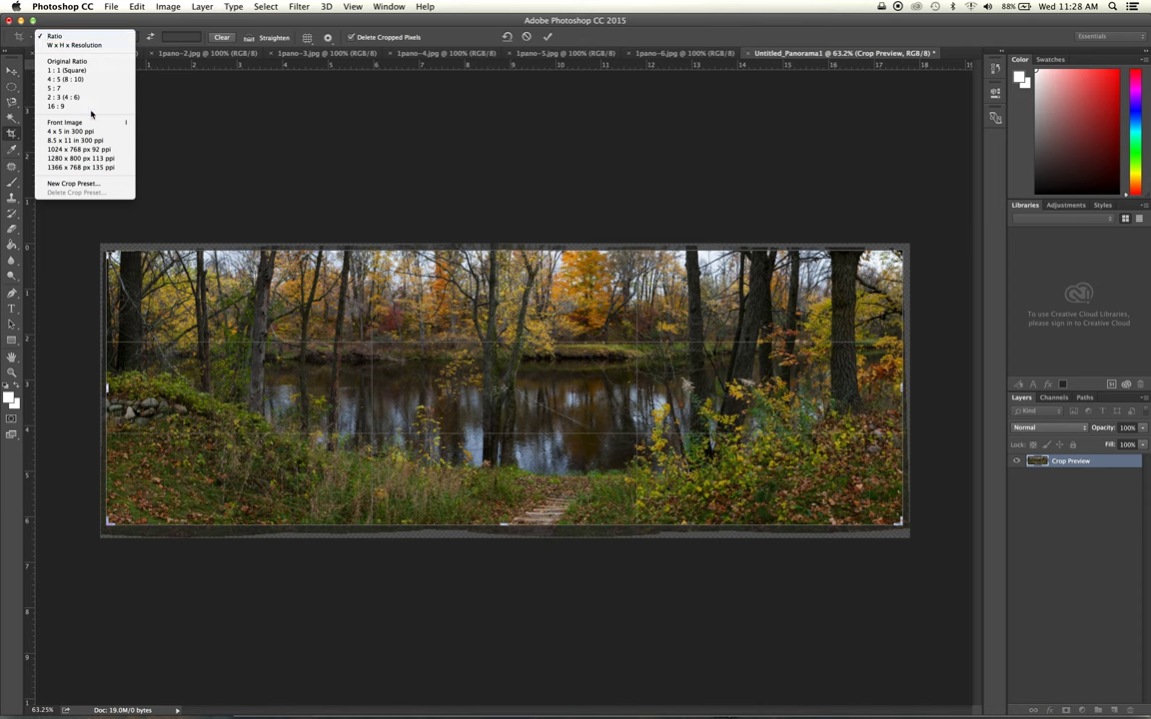
pyautogui.click(152, 18)
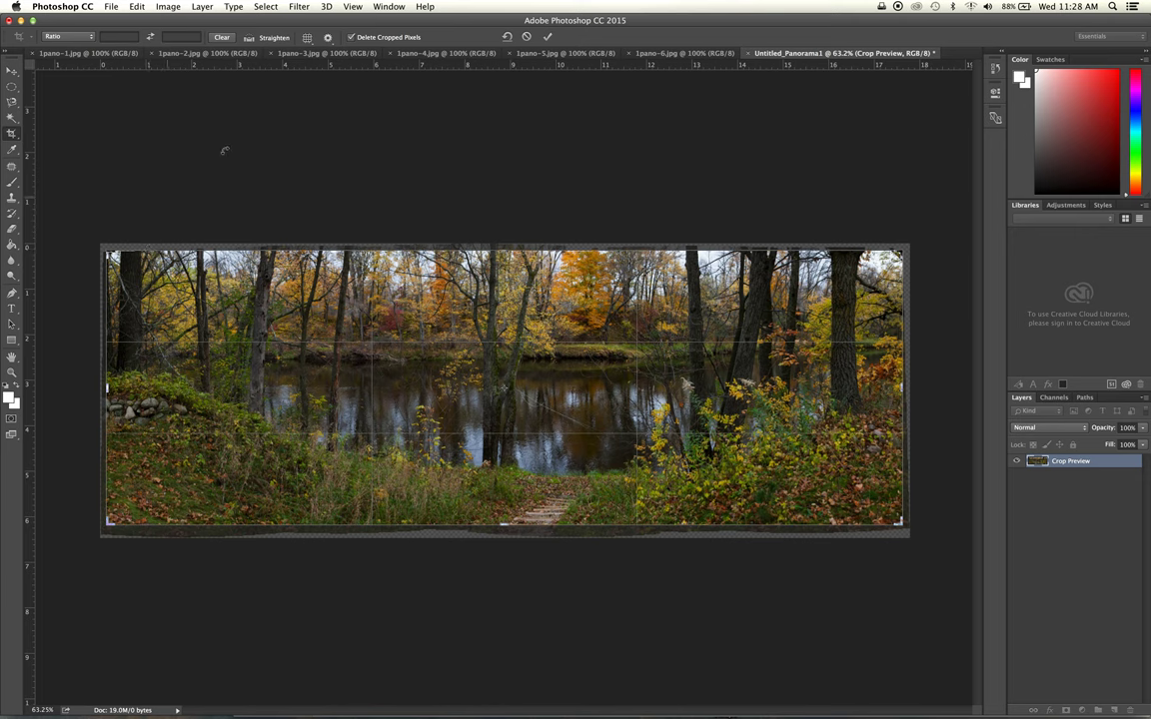
pyautogui.click(545, 38)
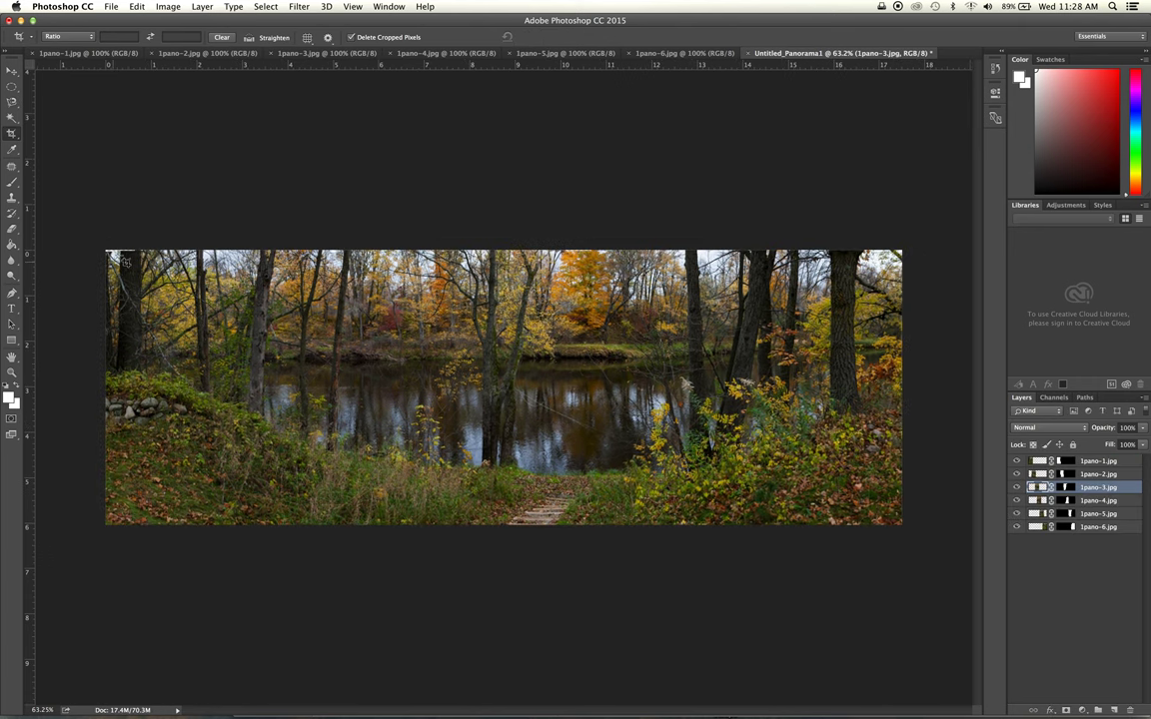
# - Crop a further thin sliver off the panorama's upper edge and merge all visible layers into one
pyautogui.moveTo(106, 251); pyautogui.dragTo(954, 578)
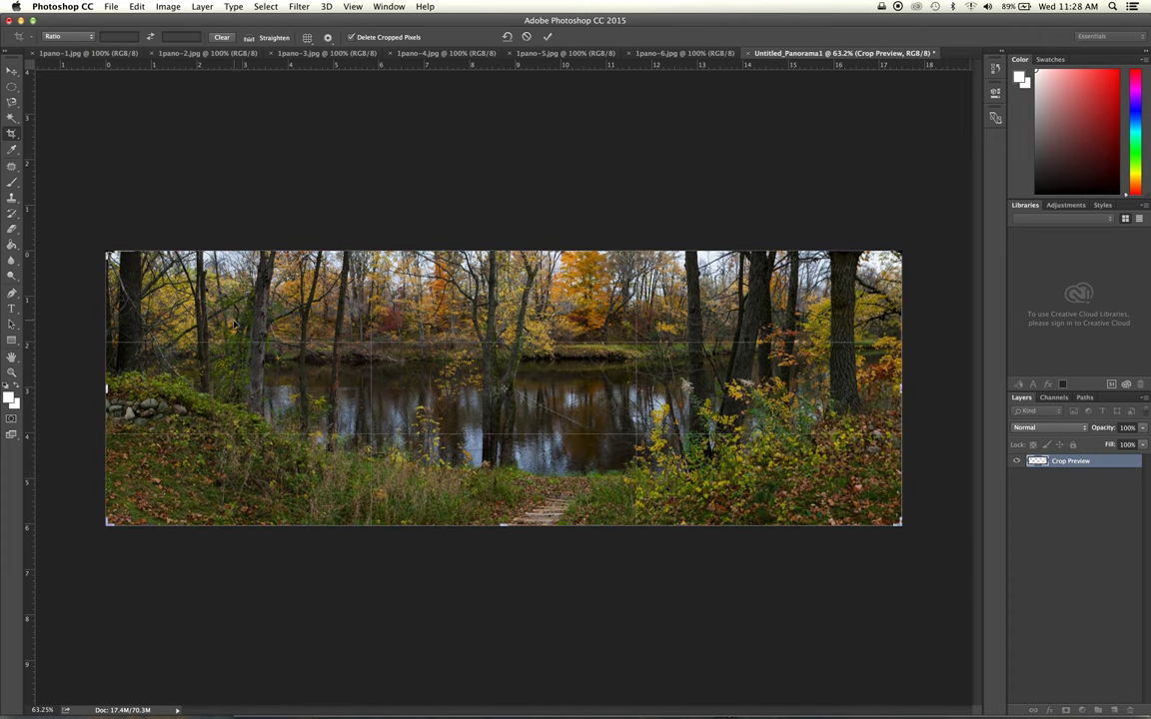
pyautogui.moveTo(243, 250); pyautogui.dragTo(243, 250)
pyautogui.click(547, 37)
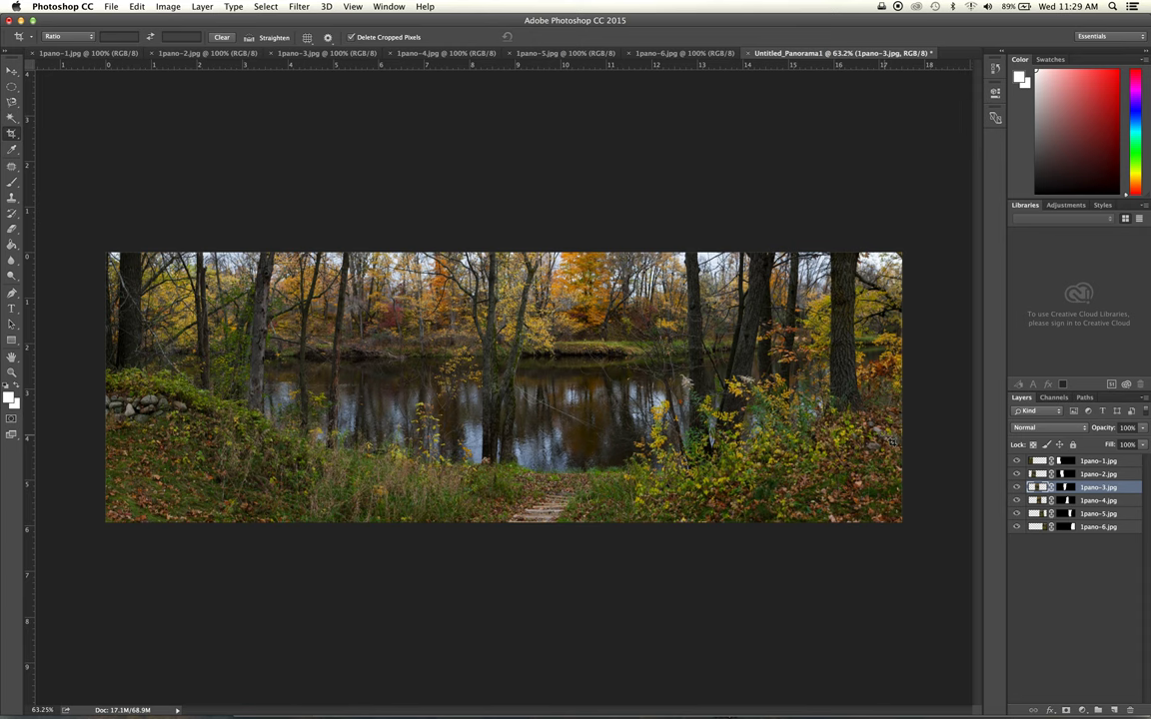
pyautogui.press('super+shift+e')
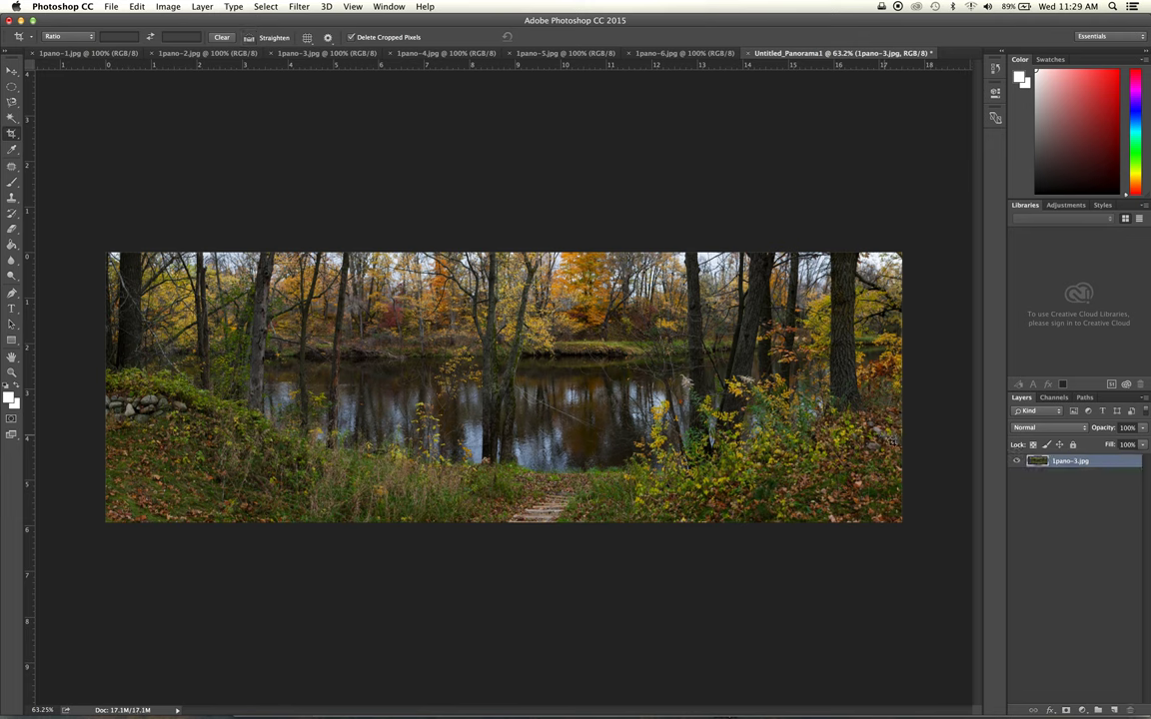
pyautogui.click(111, 7)
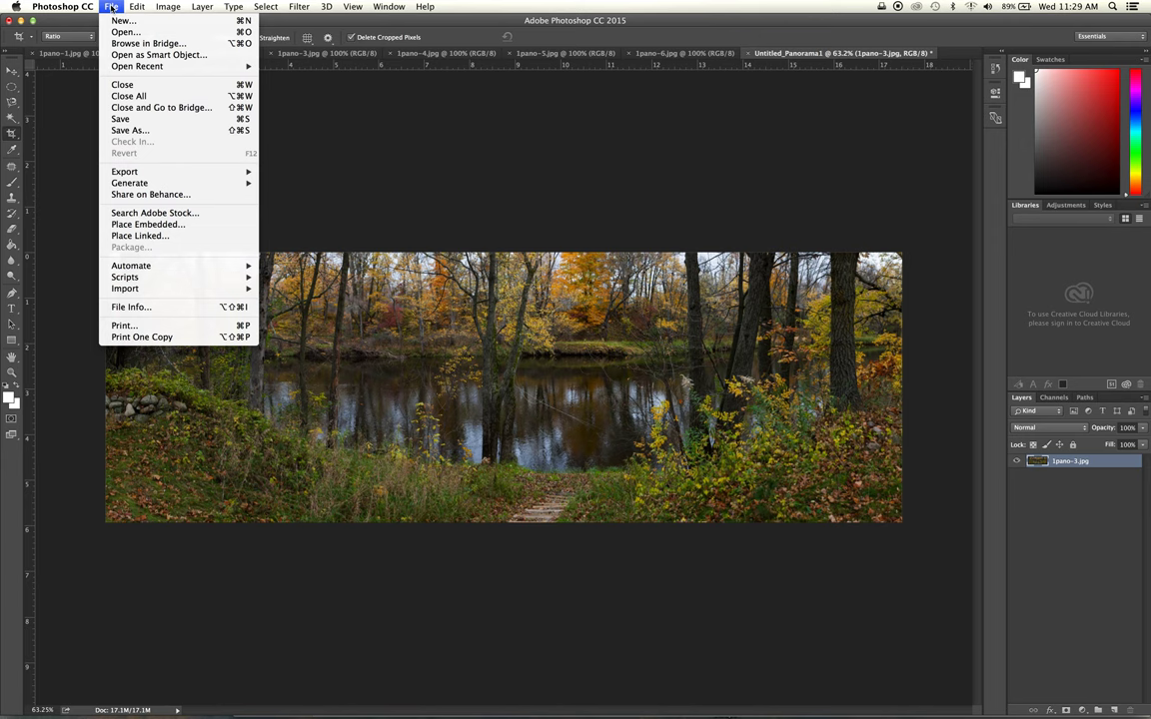
pyautogui.click(142, 136)
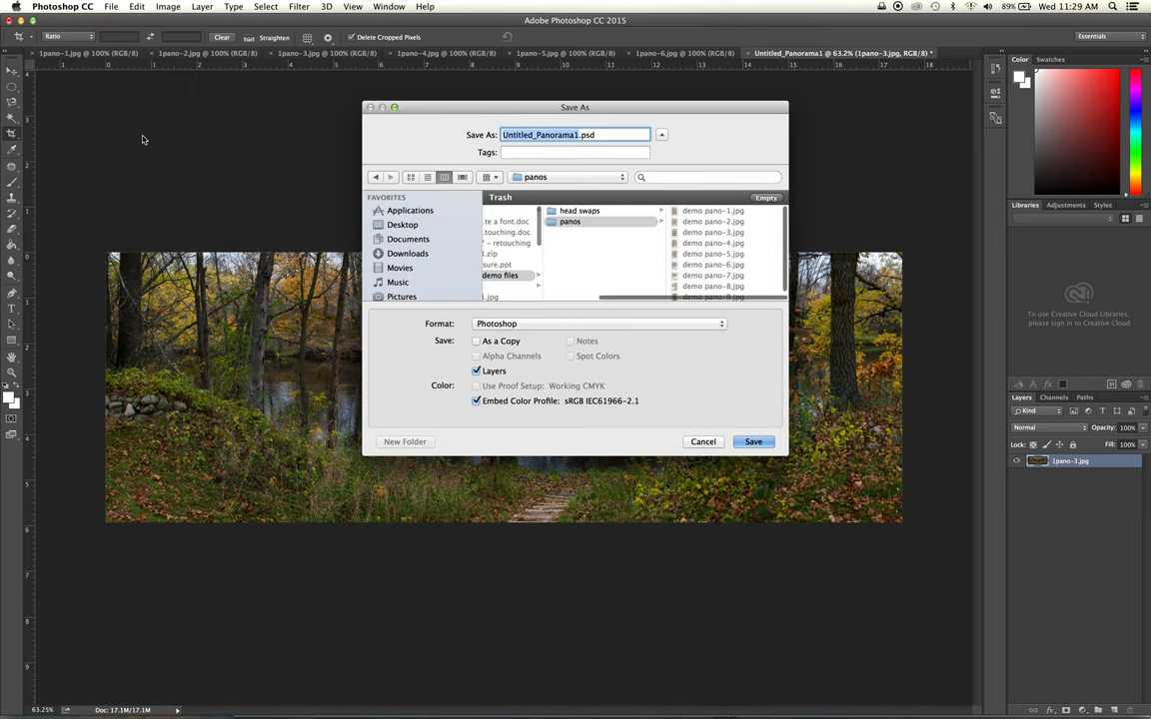
pyautogui.click(699, 443)
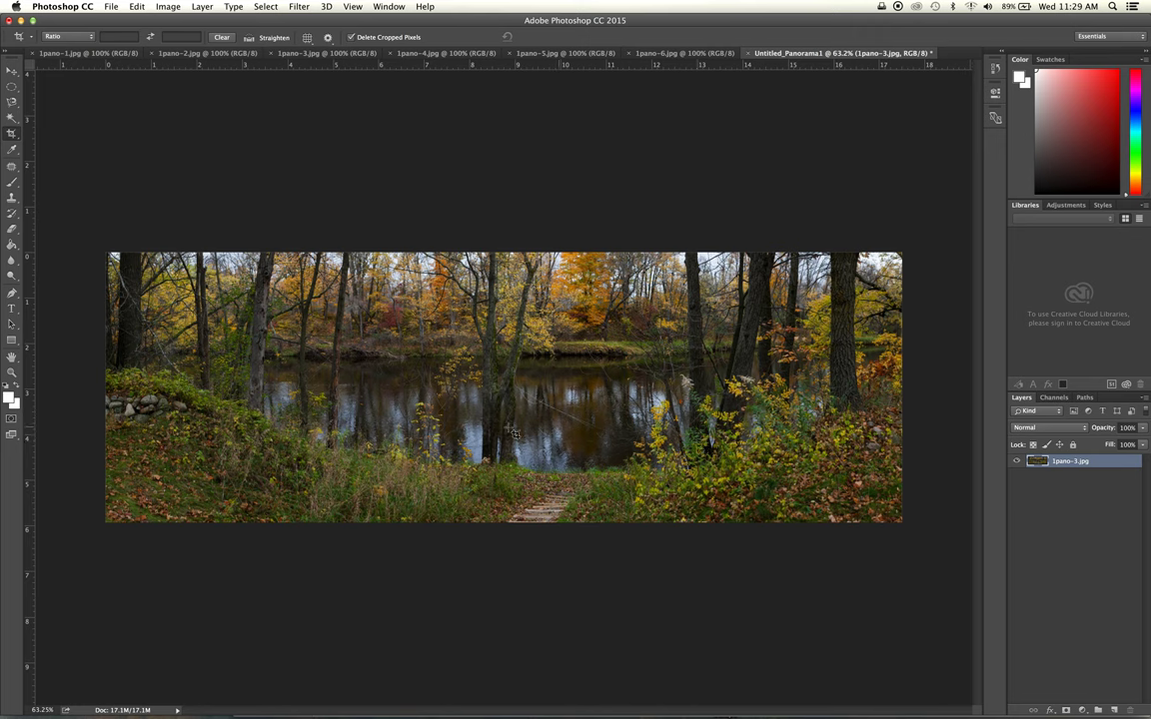
# - Close all six source pano images and the merged panorama, discarding the panorama without saving
pyautogui.click(32, 53)
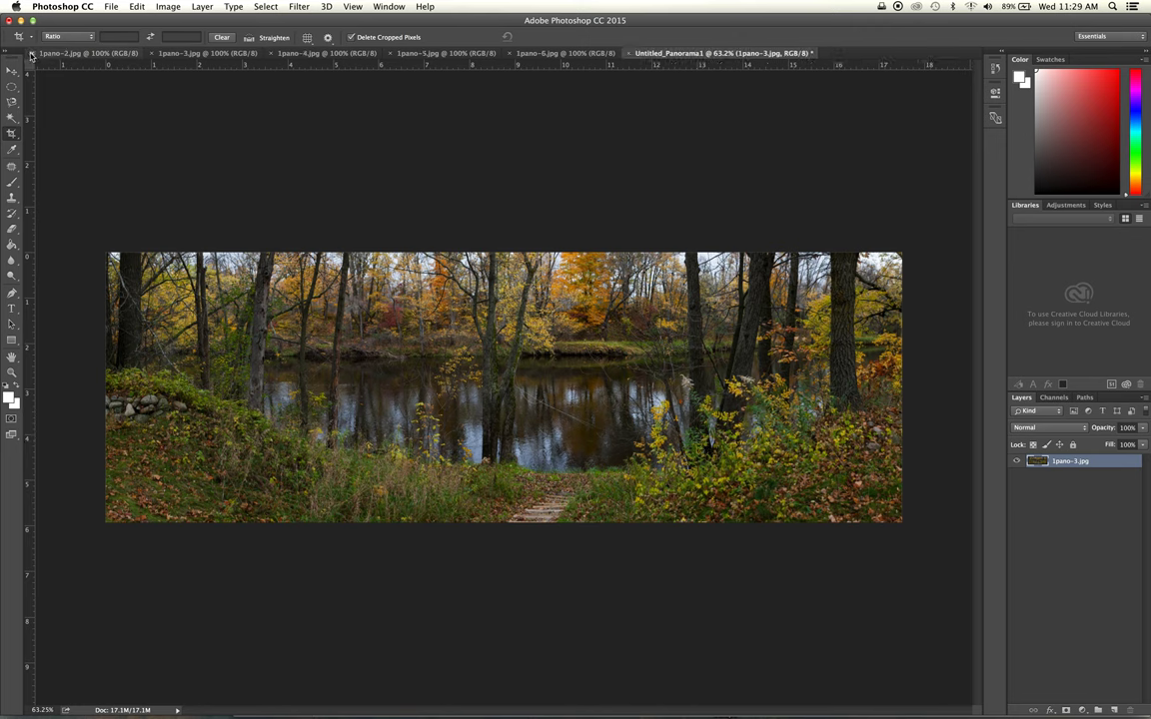
pyautogui.click(32, 53)
pyautogui.click(32, 53)
pyautogui.click(32, 53)
pyautogui.click(32, 53)
pyautogui.click(31, 53)
pyautogui.click(32, 53)
pyautogui.click(540, 246)
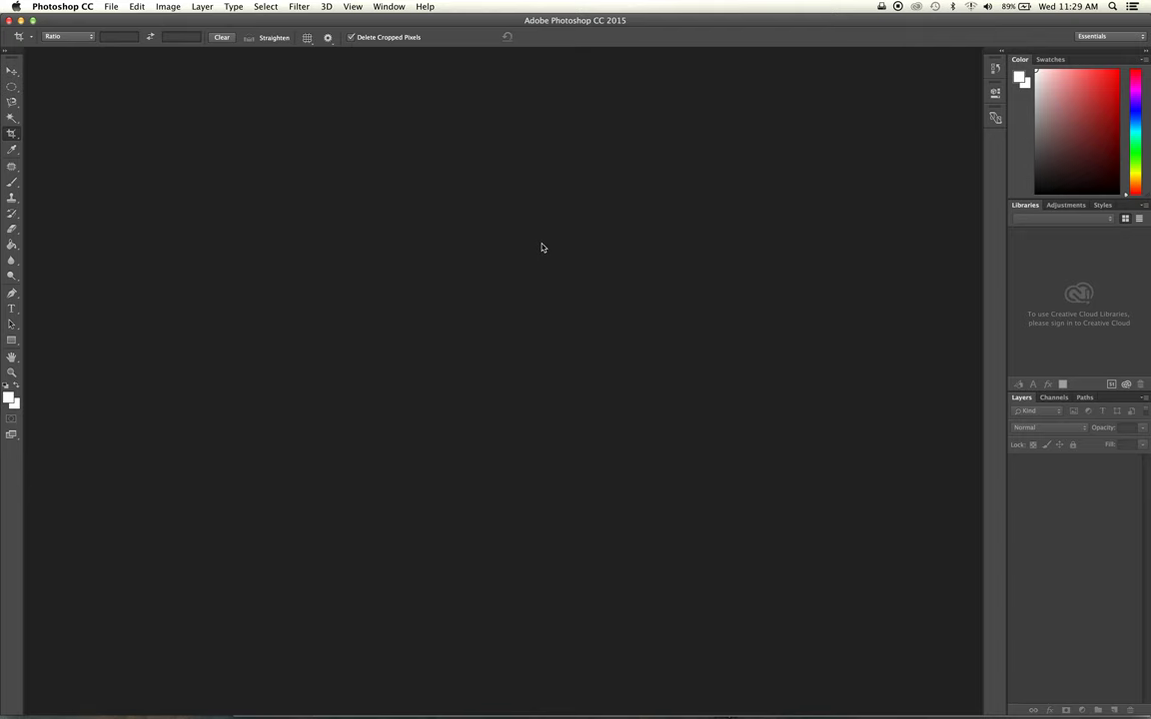